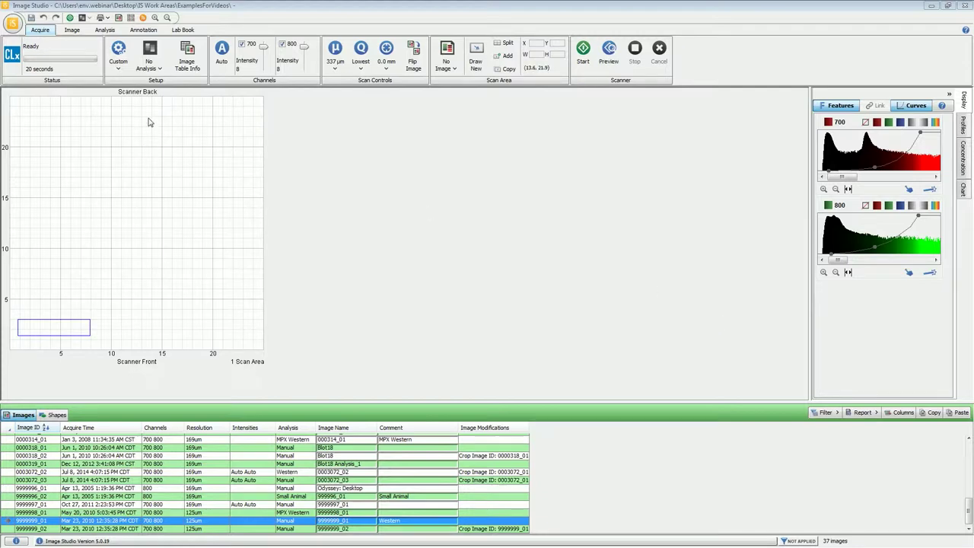
left_click(159, 69)
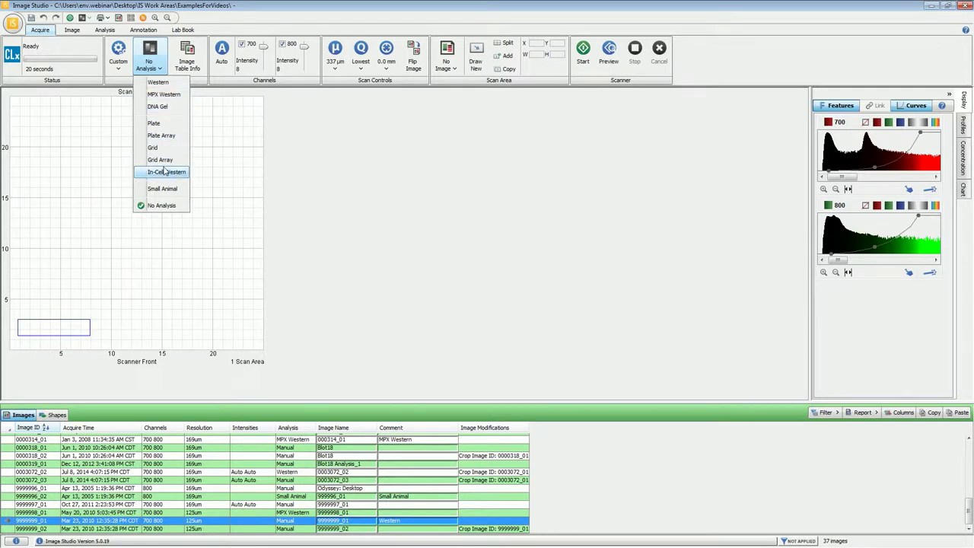
left_click(325, 170)
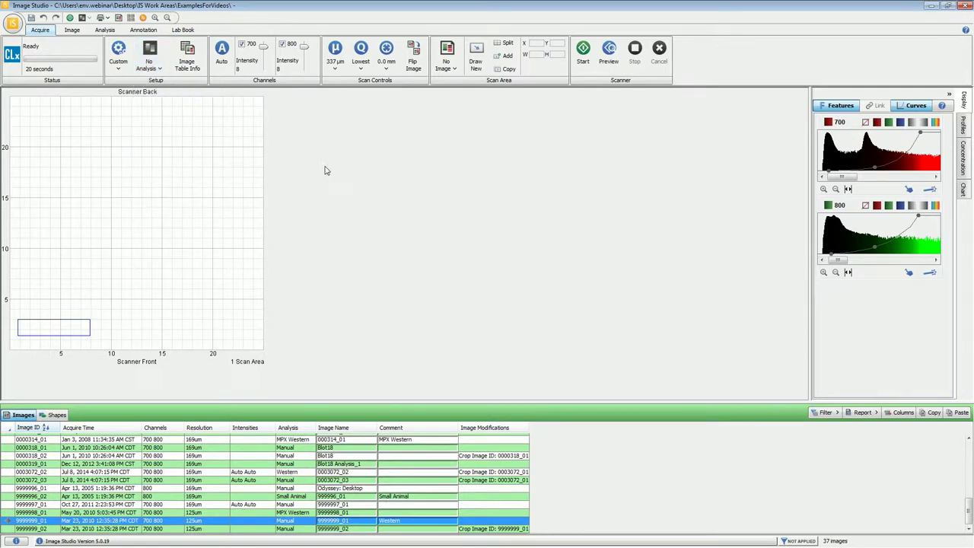
Step: Open image 9999999_01 and create a new Western analysis for it
mouse_move(120, 525)
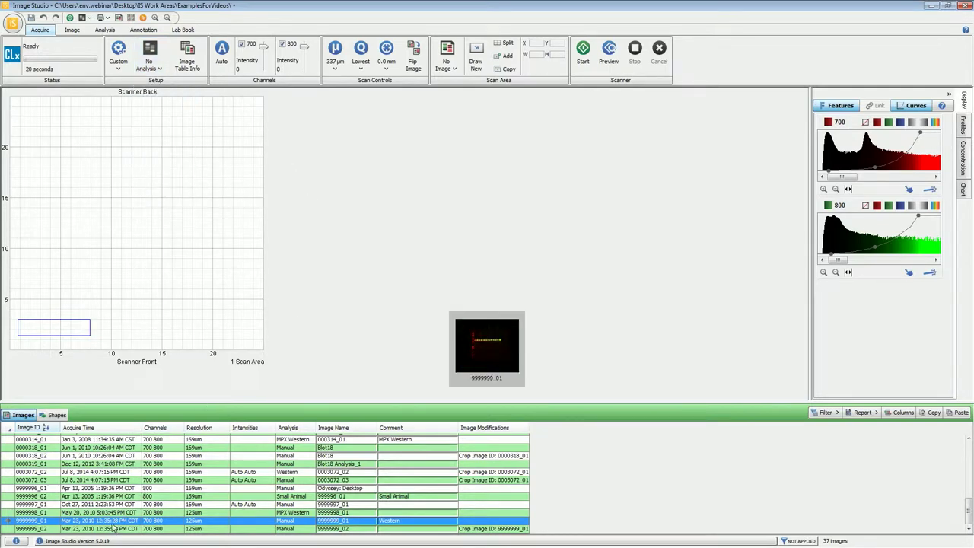
double_click(112, 525)
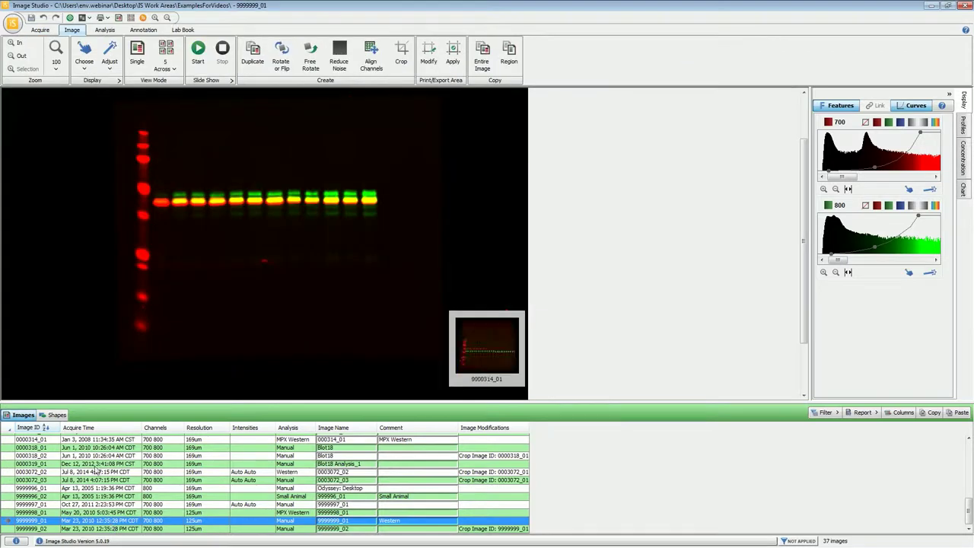
left_click(106, 31)
left_click(16, 70)
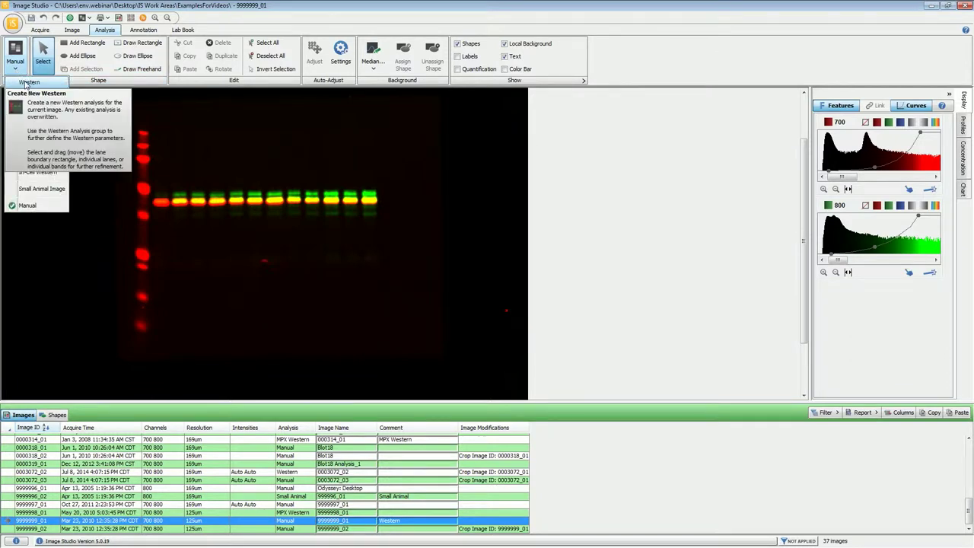
left_click(182, 122)
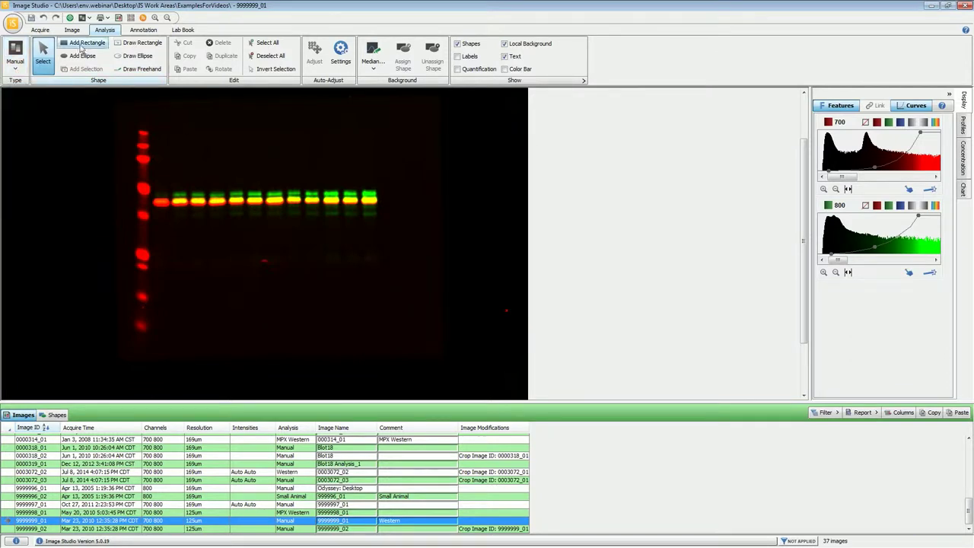
left_click(87, 18)
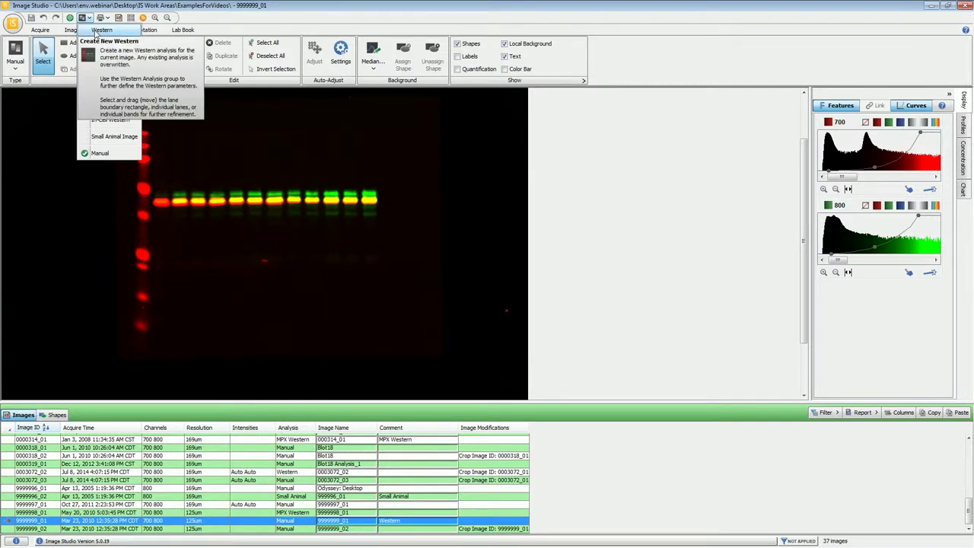
left_click(98, 32)
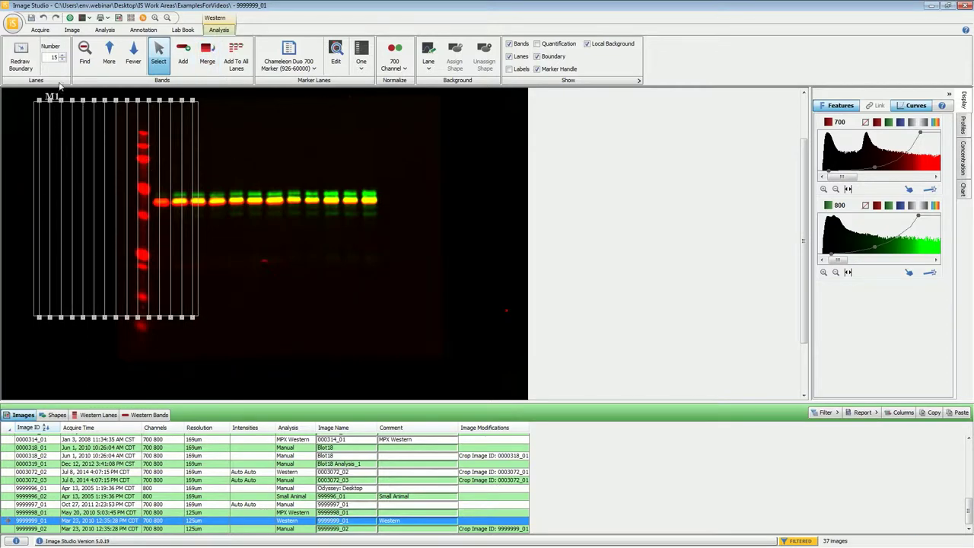
Step: Redraw the lane boundary around the marker and all sample lanes, and set the number of lanes to 13
left_click(21, 61)
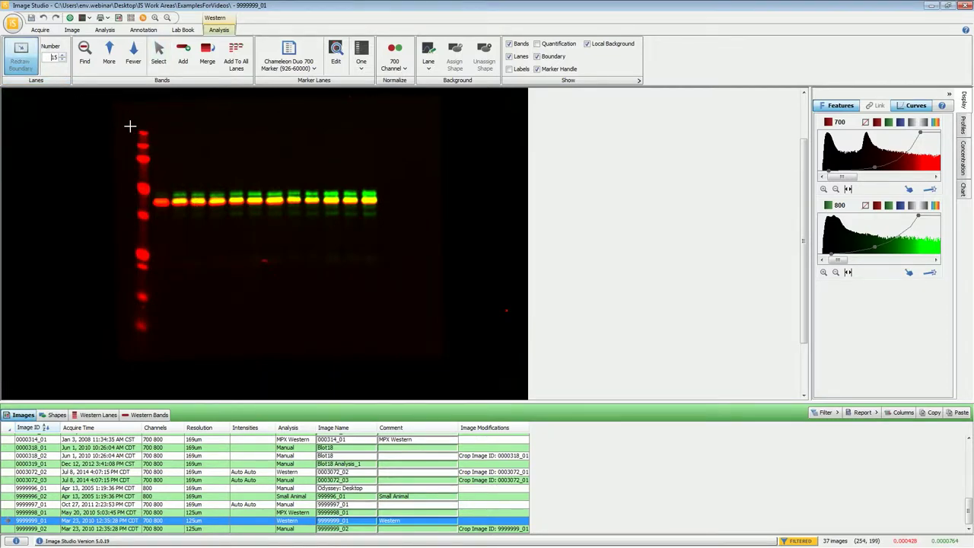
mouse_move(133, 125)
left_mouse_down()
mouse_move(159, 207)
mouse_move(165, 320)
mouse_move(190, 342)
mouse_move(384, 333)
mouse_move(367, 341)
mouse_move(381, 343)
left_mouse_up()
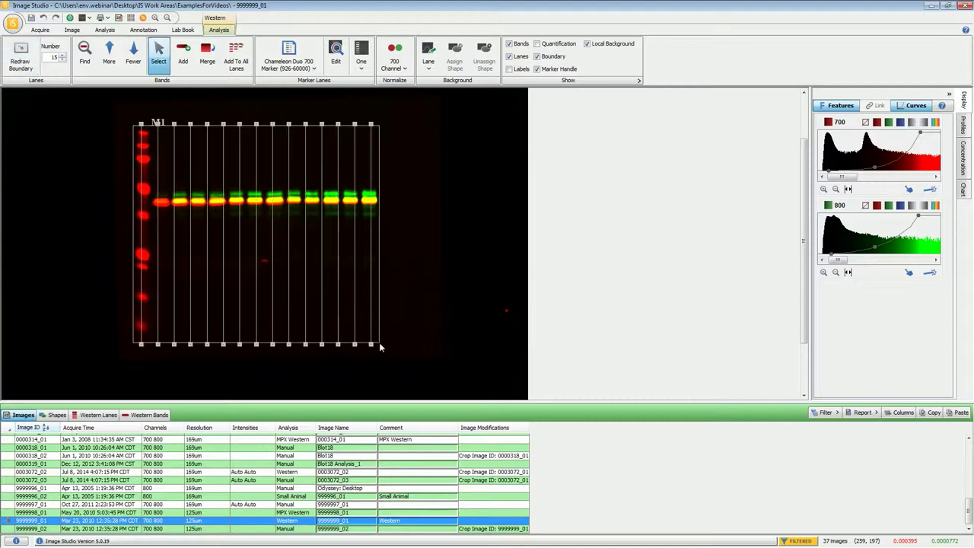
left_click(61, 61)
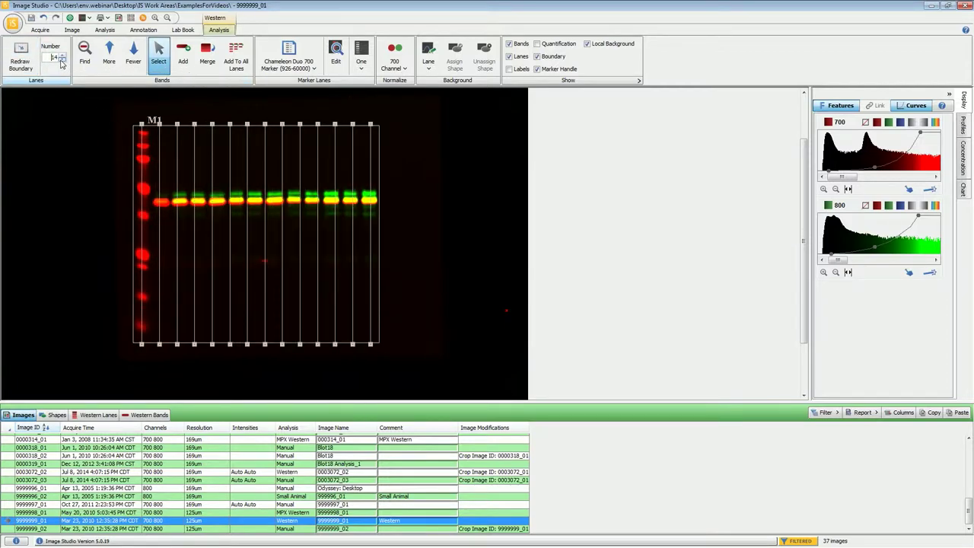
left_click(62, 62)
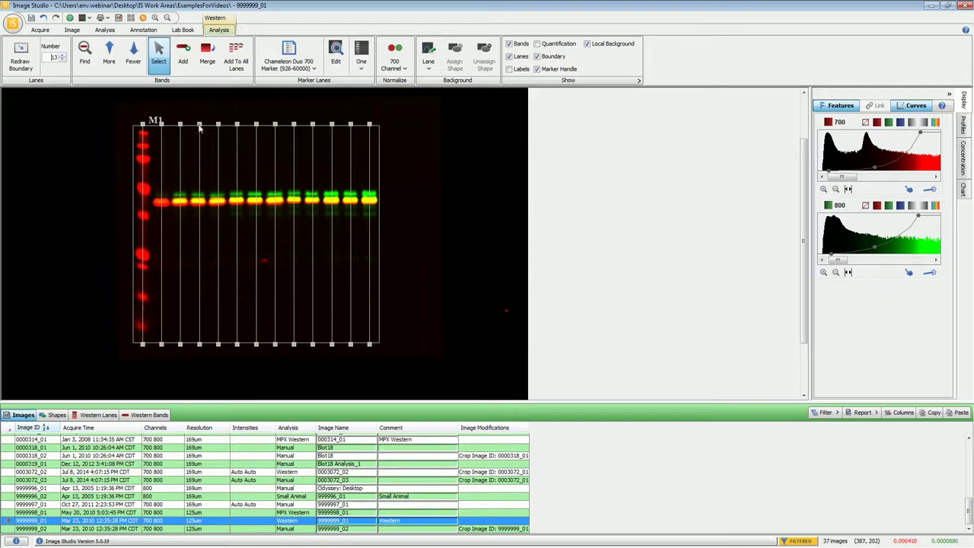
Step: Fine-tune the right edge of the lane boundary and run automatic band finding
left_click(378, 236)
mouse_move(381, 241)
left_mouse_down()
mouse_move(419, 239)
mouse_move(380, 242)
left_mouse_up()
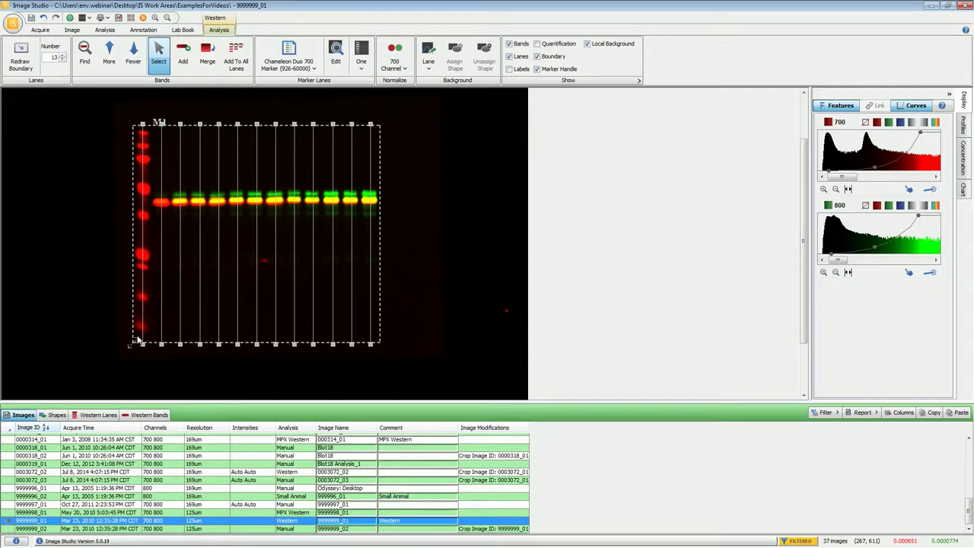
left_click(90, 63)
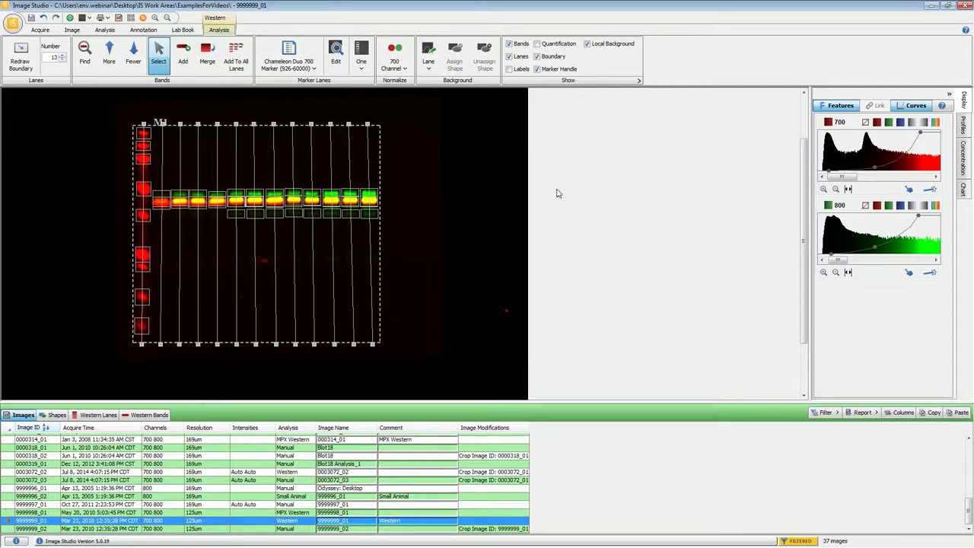
Step: Show the 700 channel alone to check its bands, and switch the display to the 800 channel only
left_click(866, 207)
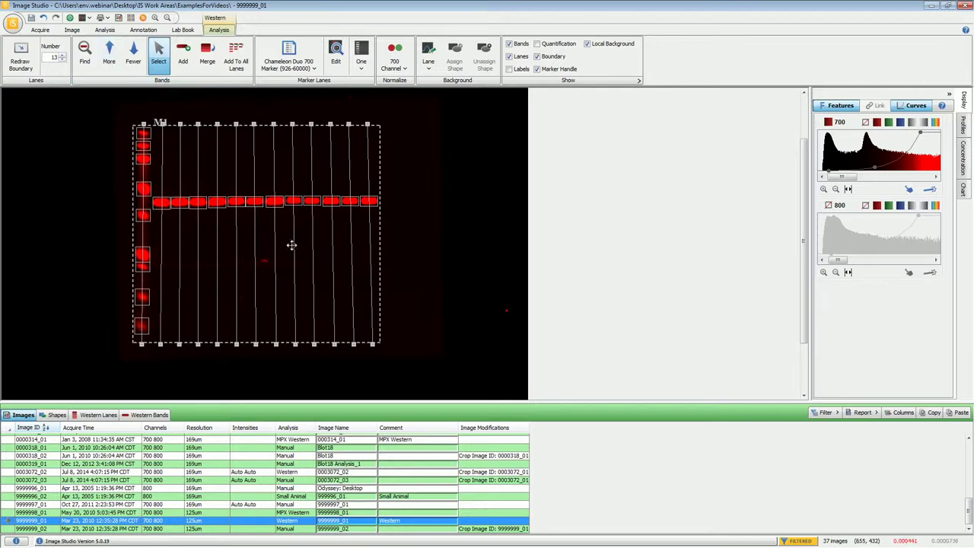
left_click(849, 205)
left_click(849, 206)
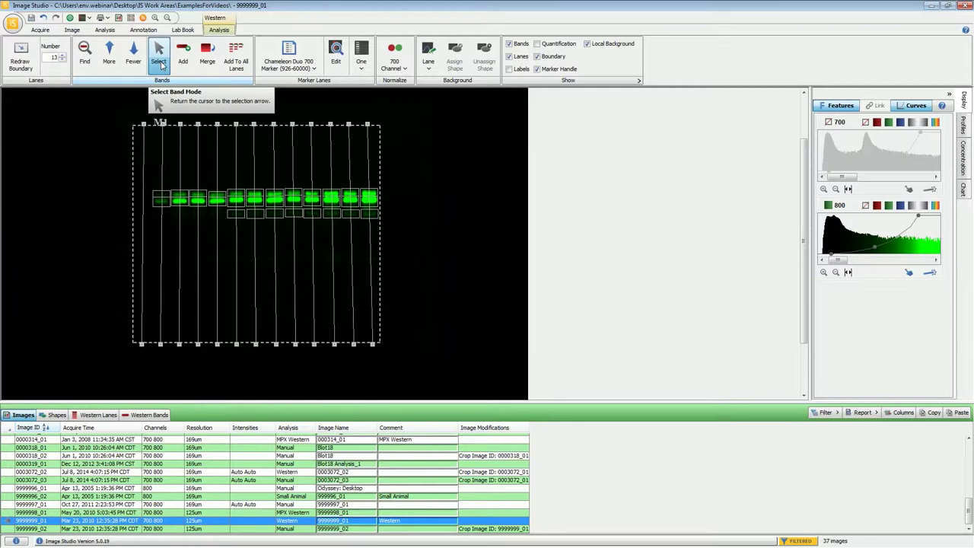
Step: Reduce the number of detected 800-channel bands until the faint lower row has no band boxes
left_click(238, 214)
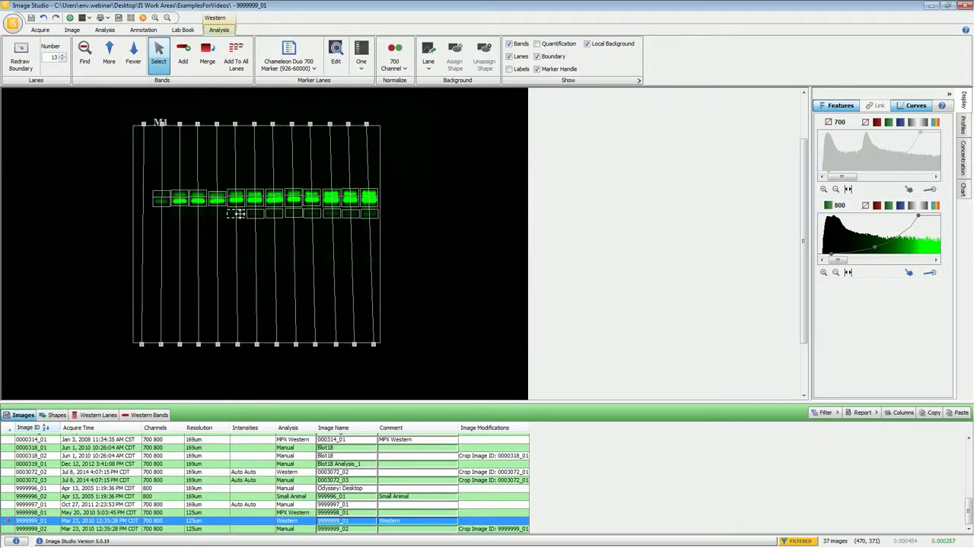
left_click_drag(237, 213, 258, 215)
left_click(133, 64)
left_click(134, 65)
left_click(133, 66)
left_click(133, 66)
left_click(133, 66)
left_click(133, 65)
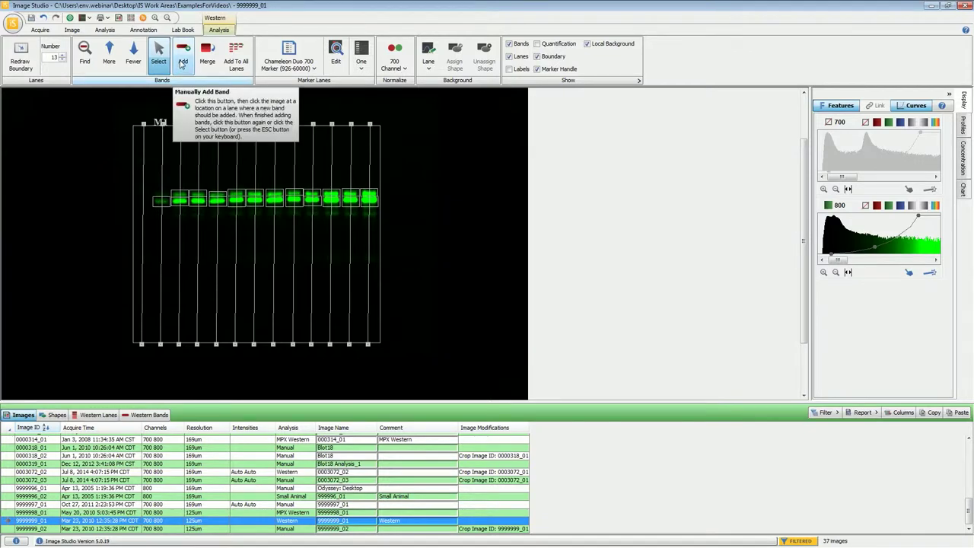
Step: Manually add a band above the faint one in the first sample lane, and merge the band boxes in the first two sample lanes
left_click(182, 62)
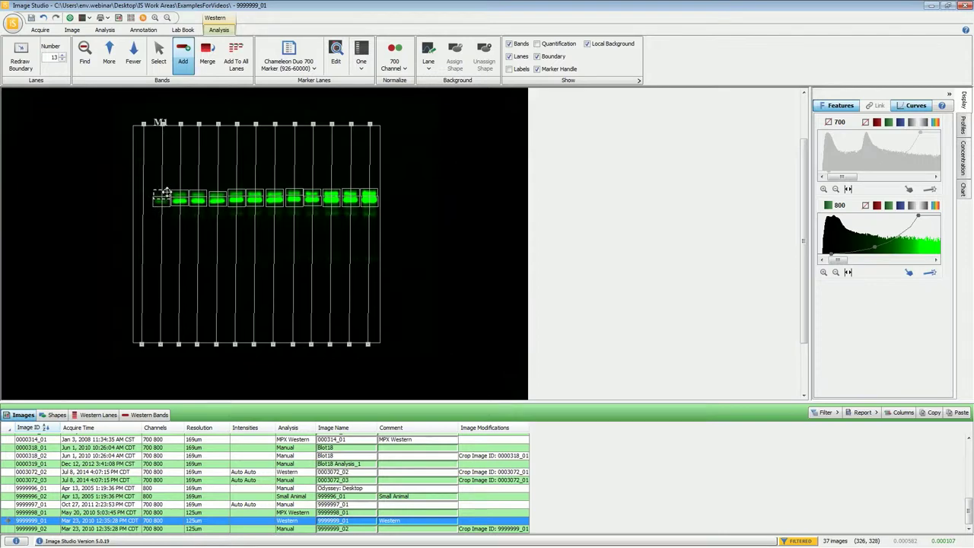
key("Escape")
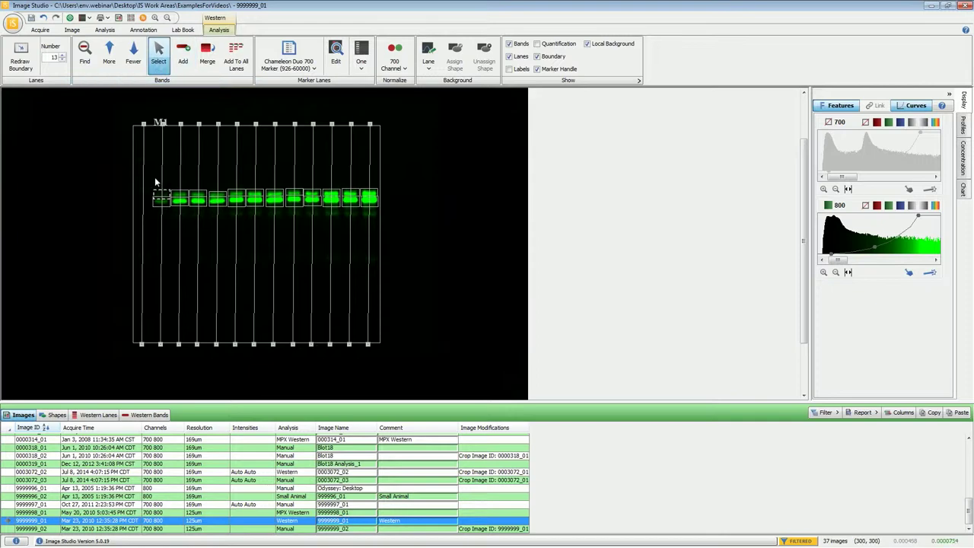
left_click_drag(149, 180, 190, 216)
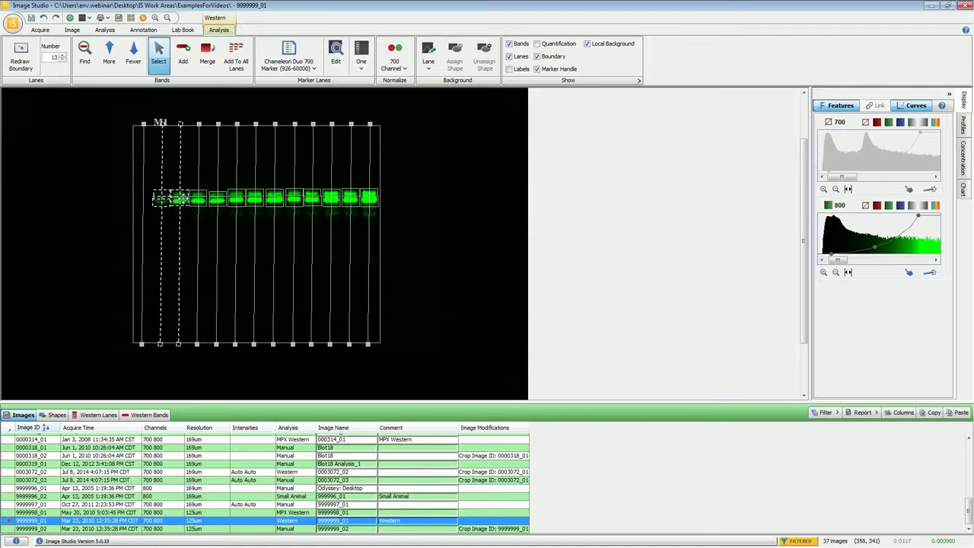
left_click(206, 63)
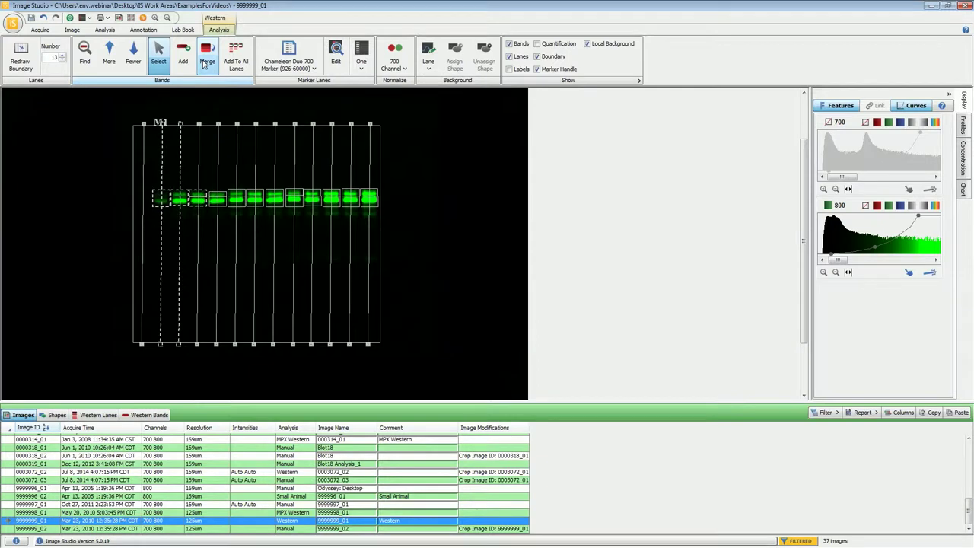
left_click(125, 176)
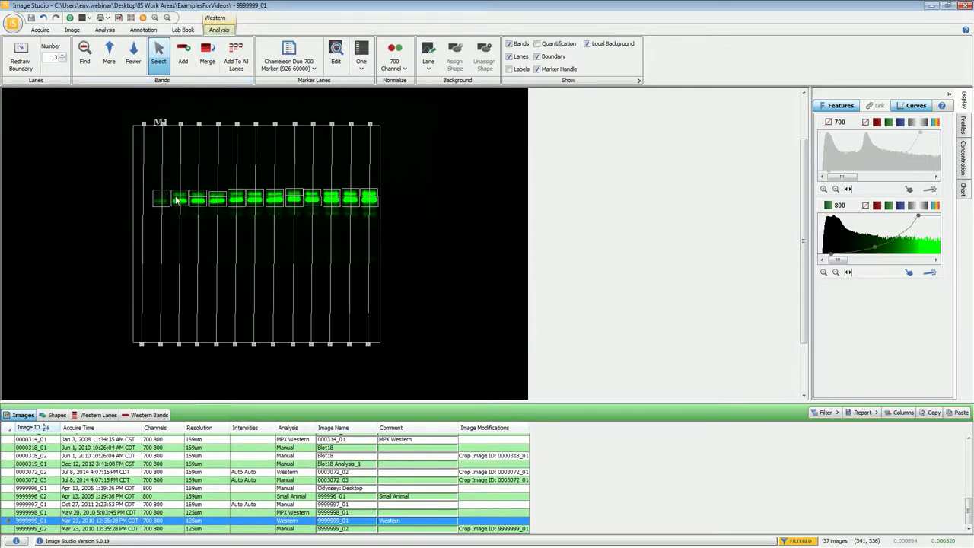
Step: Add a band to all sample lanes at one height below the main row, and return to band selection mode
left_click(240, 69)
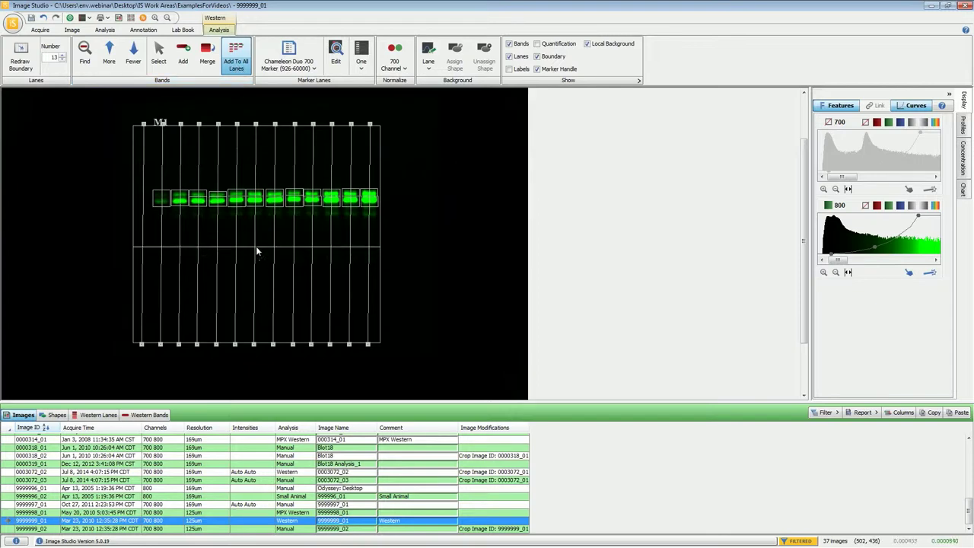
left_click(252, 271)
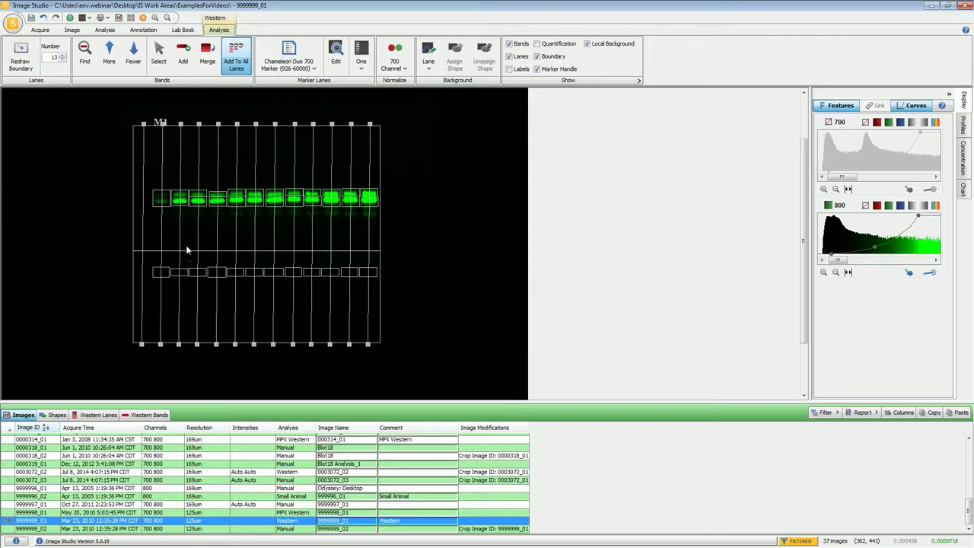
left_click(161, 65)
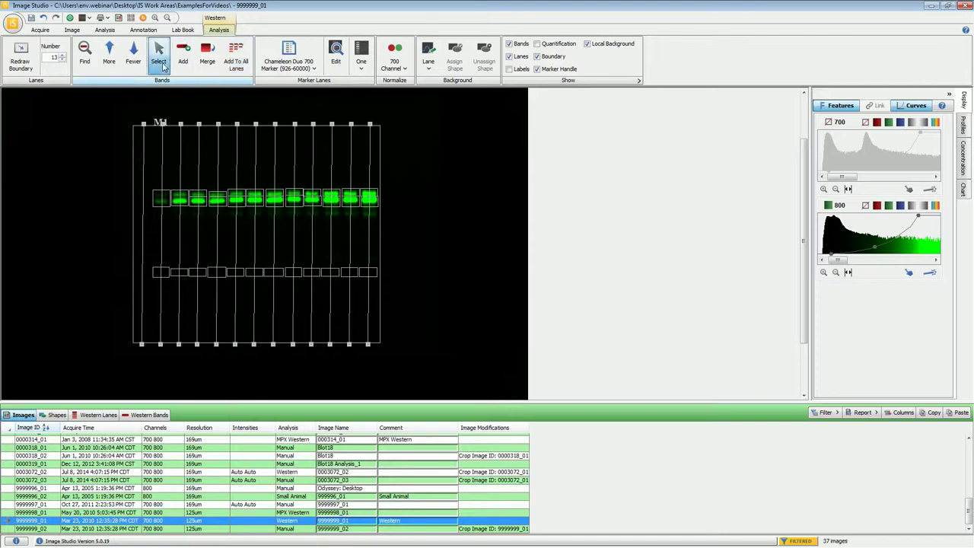
Step: Find the bands again and reduce the detections to drop most of the faint lower bands
left_click(83, 61)
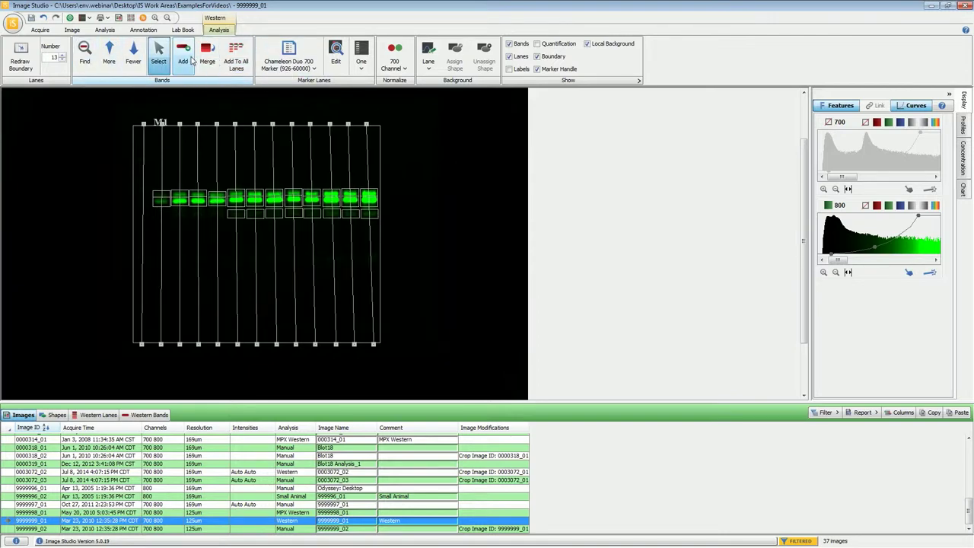
left_click(132, 62)
left_click(131, 62)
left_click(132, 62)
left_click(132, 62)
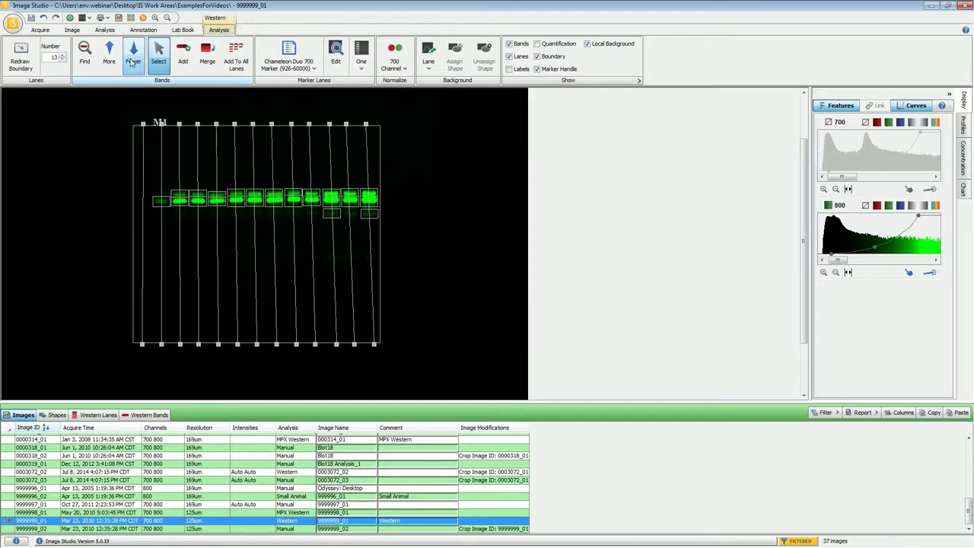
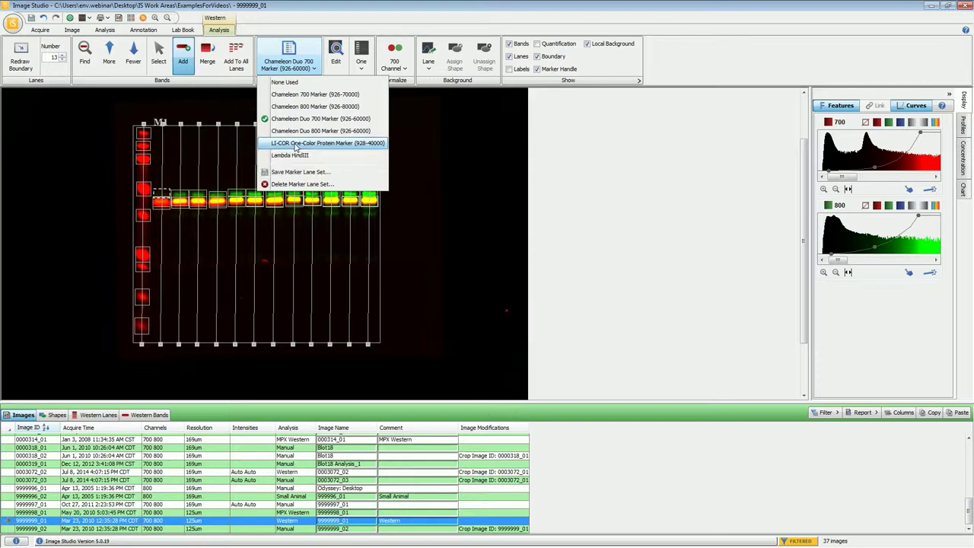
Step: Set the marker lane standard to LI-COR One-Color Protein Marker (928-40000)
left_click(294, 143)
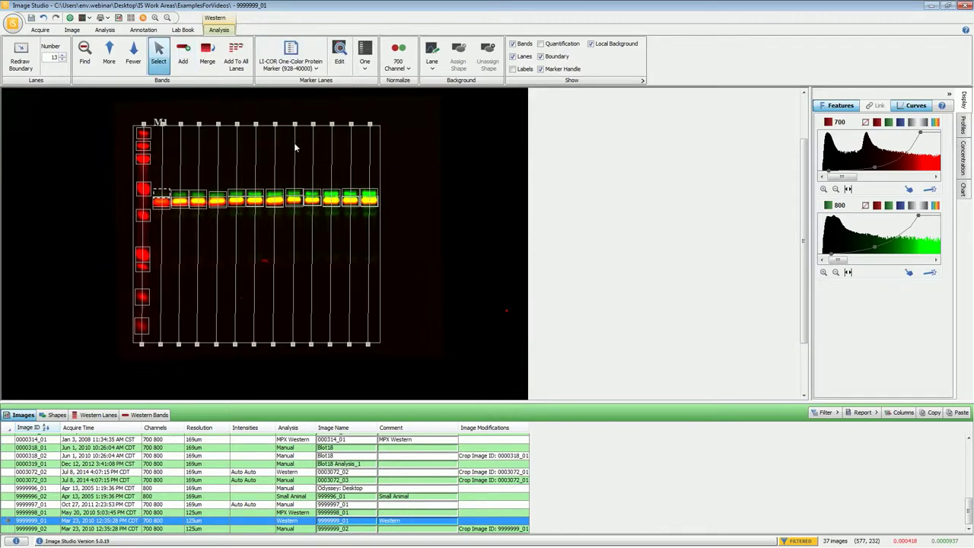
Step: Try two and three marker lanes, and set the number of marker lanes back to One
left_click(364, 65)
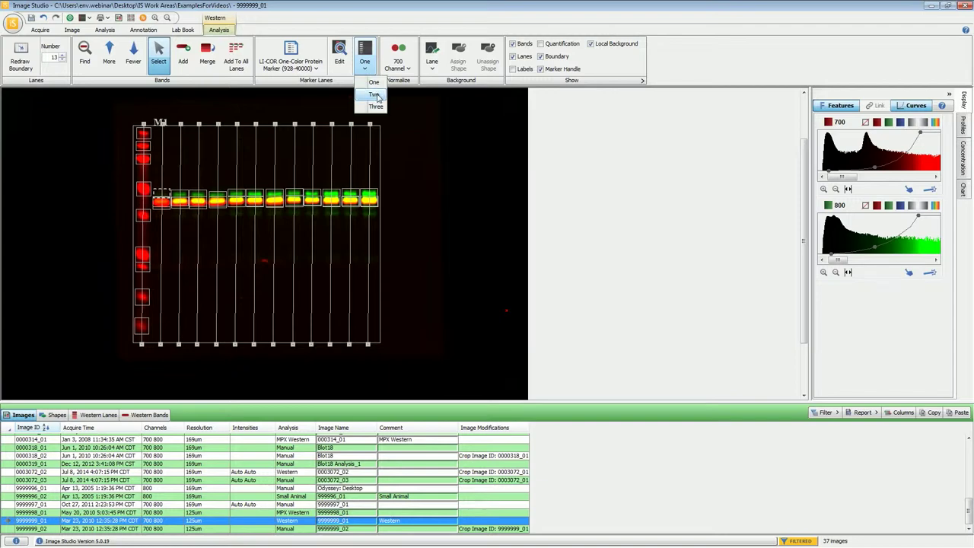
left_click(374, 94)
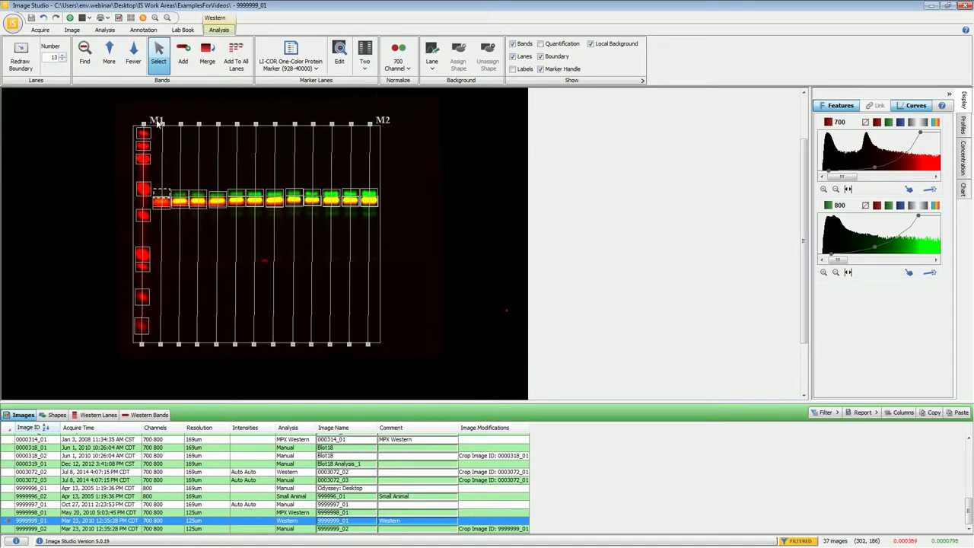
left_click(365, 62)
left_click(374, 106)
left_click(364, 63)
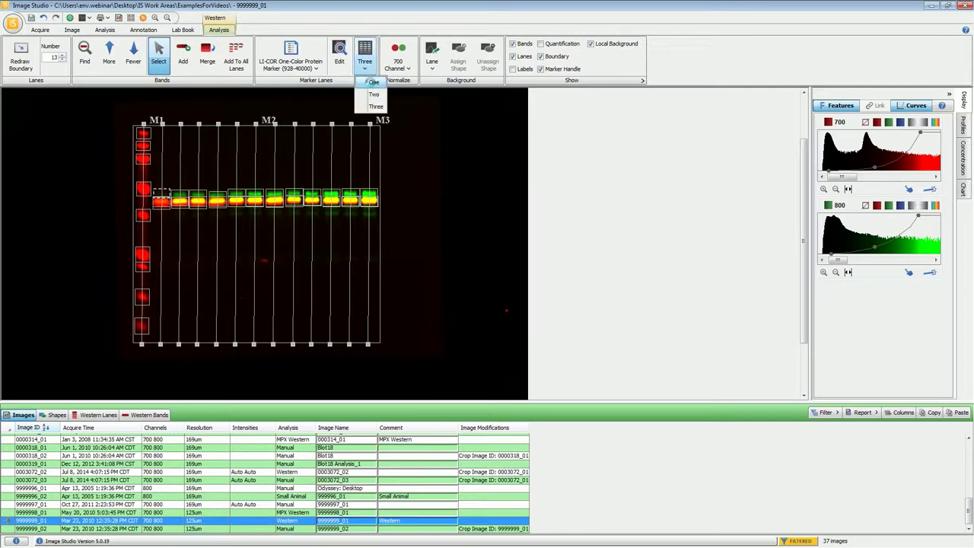
left_click(373, 83)
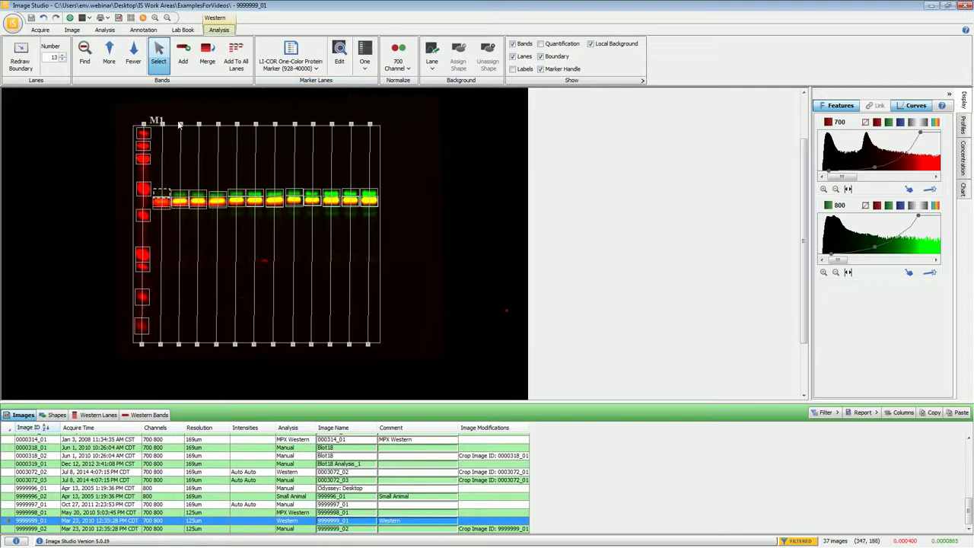
Step: Try moving the M1 marker label to the last lane, and return it to the first lane
left_click(155, 127)
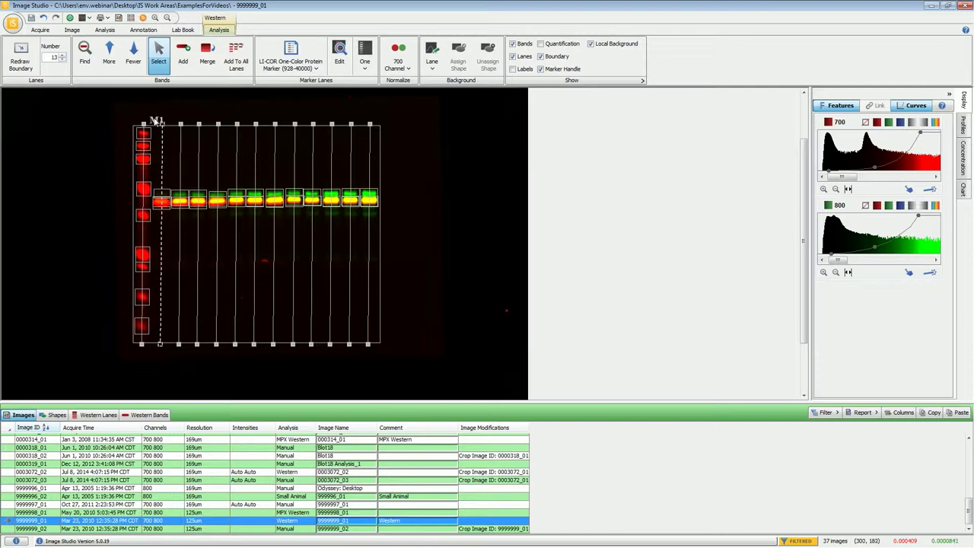
mouse_move(155, 121)
left_mouse_down()
mouse_move(267, 124)
mouse_move(365, 112)
mouse_move(369, 120)
left_mouse_up()
left_click(369, 150)
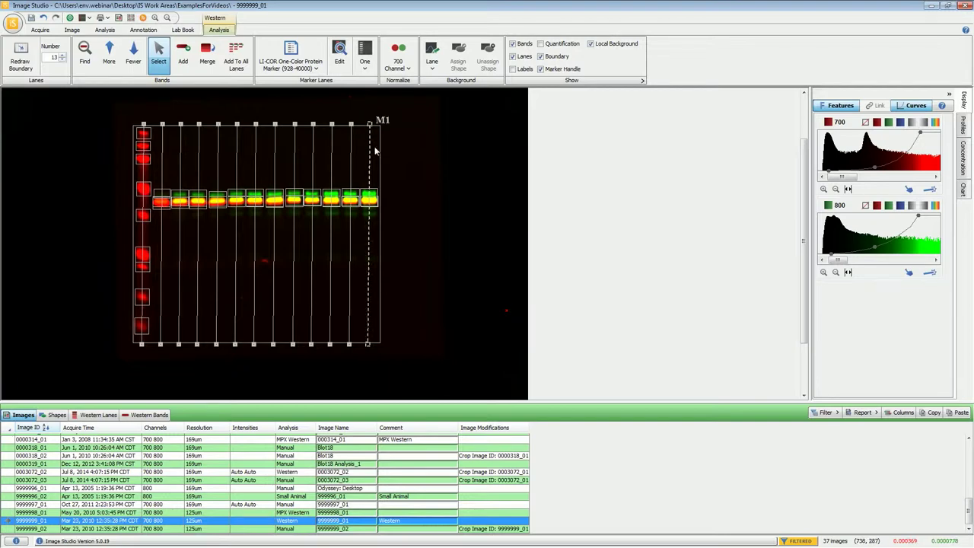
mouse_move(384, 122)
left_mouse_down()
mouse_move(126, 109)
mouse_move(147, 116)
left_mouse_up()
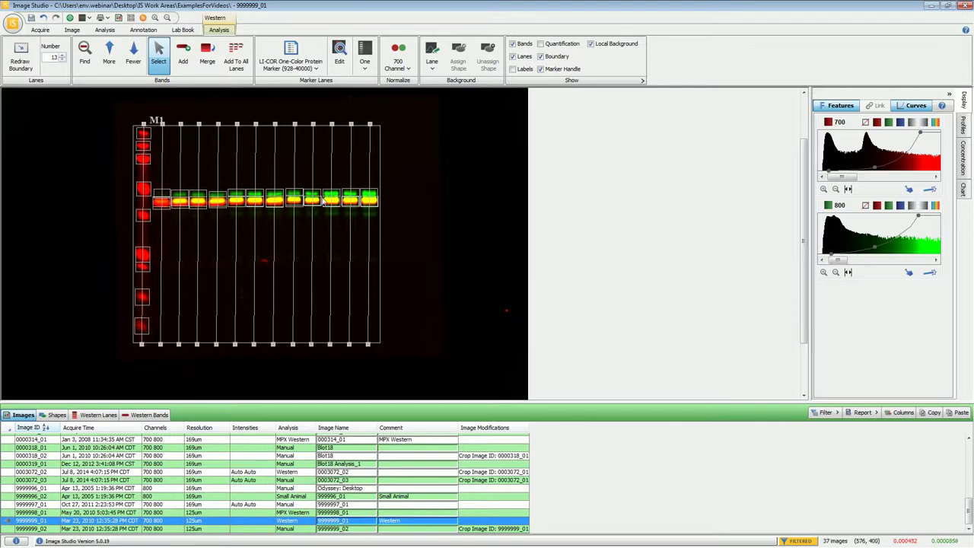
Step: Remove the 250 band from the LI-COR One-Color Protein Marker values and apply the edited list
left_click(339, 61)
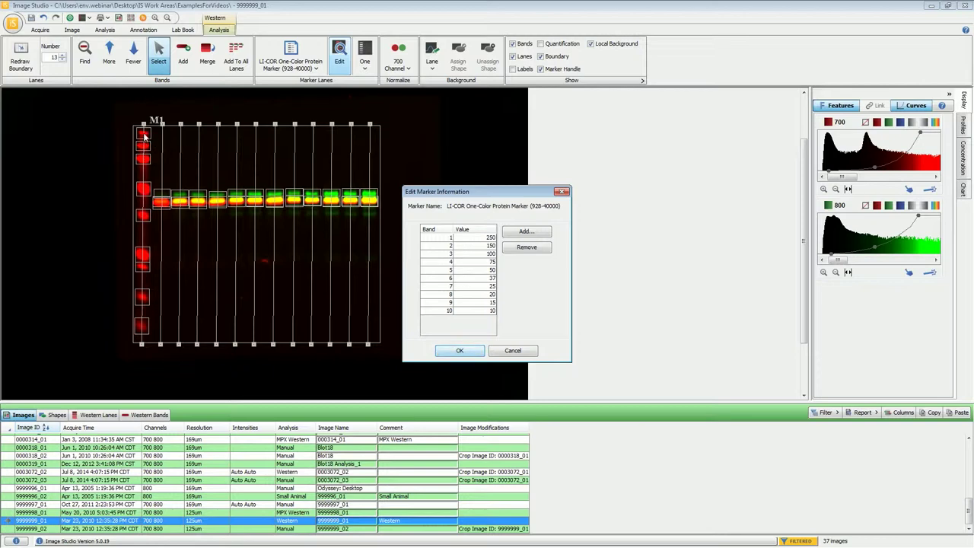
left_click(458, 239)
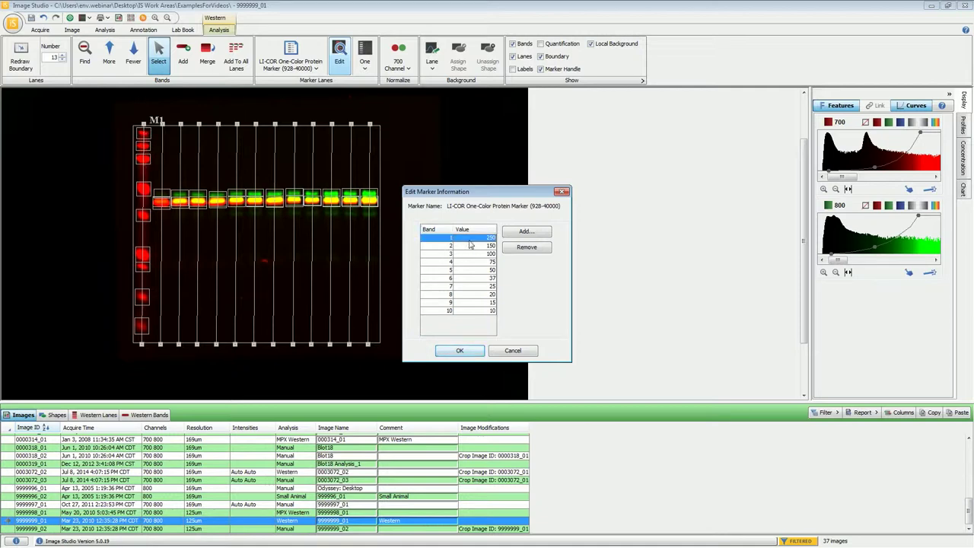
left_click(523, 249)
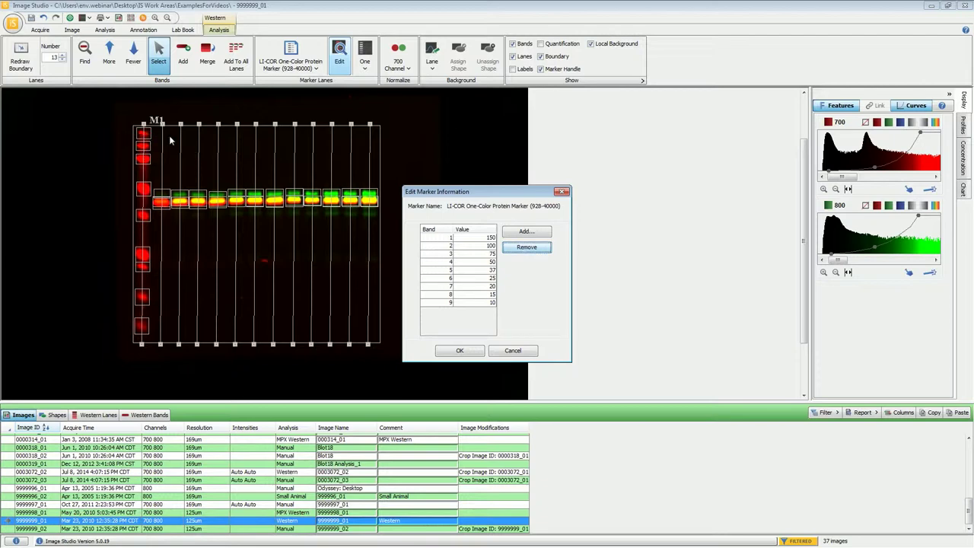
left_click(471, 239)
left_click(491, 239)
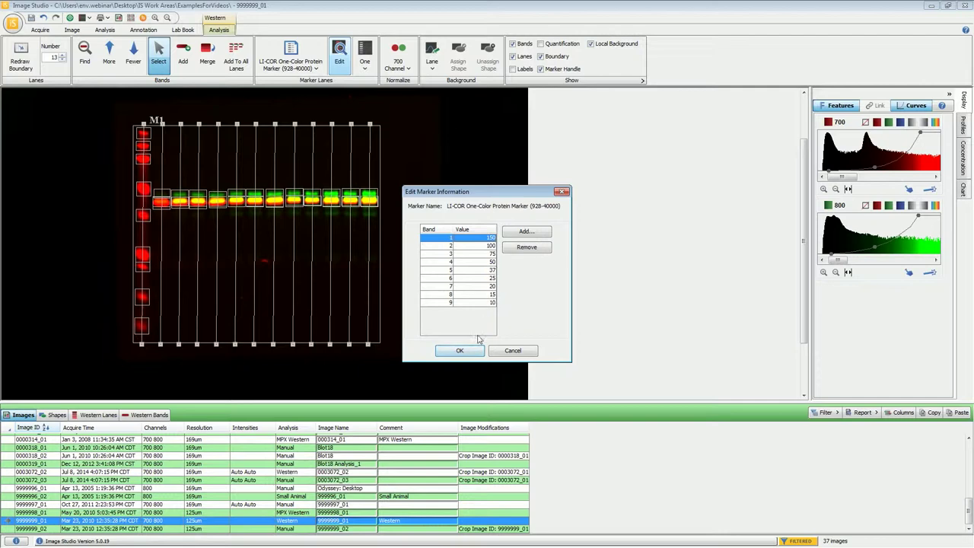
left_click(460, 351)
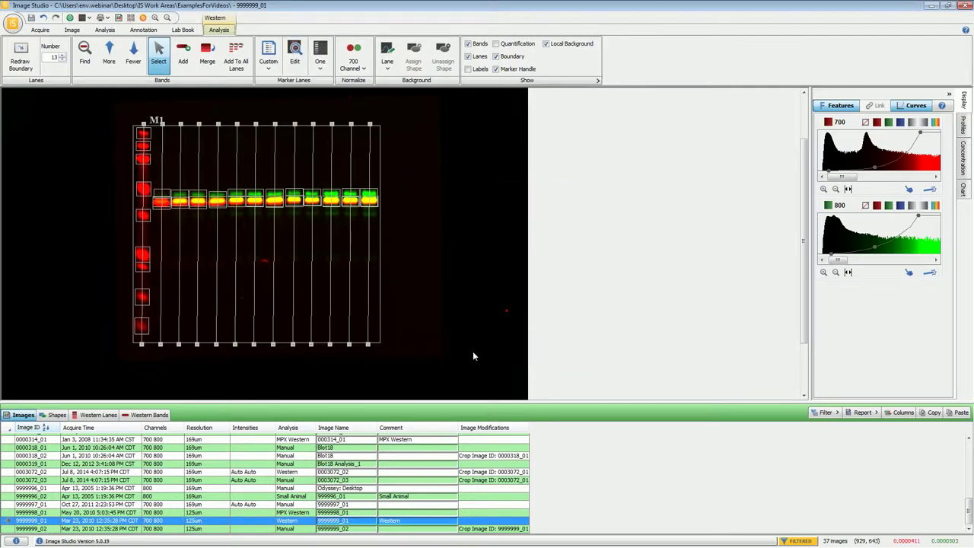
Step: Review the custom marker's save option and values, and set the marker standard back to LI-COR One-Color Protein Marker (928-40000)
left_click(267, 72)
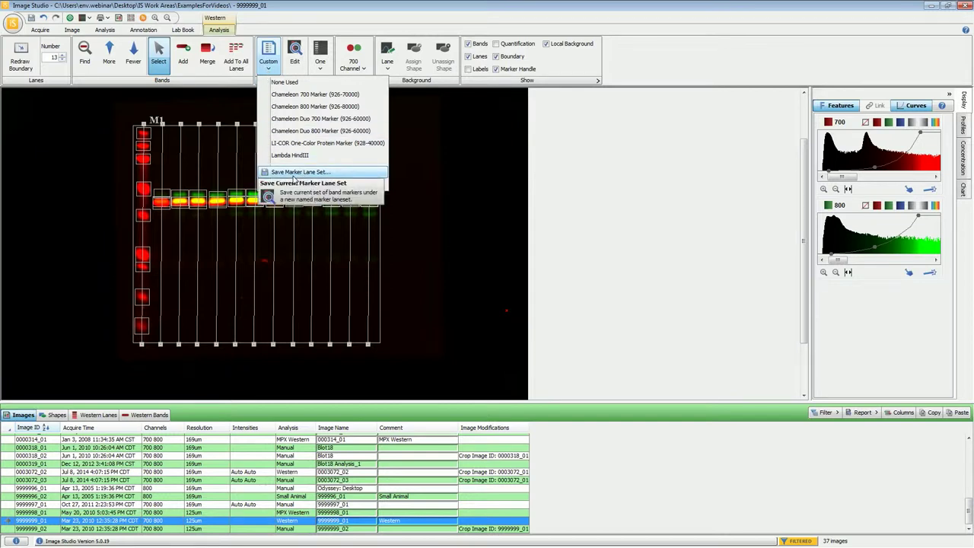
left_click(294, 57)
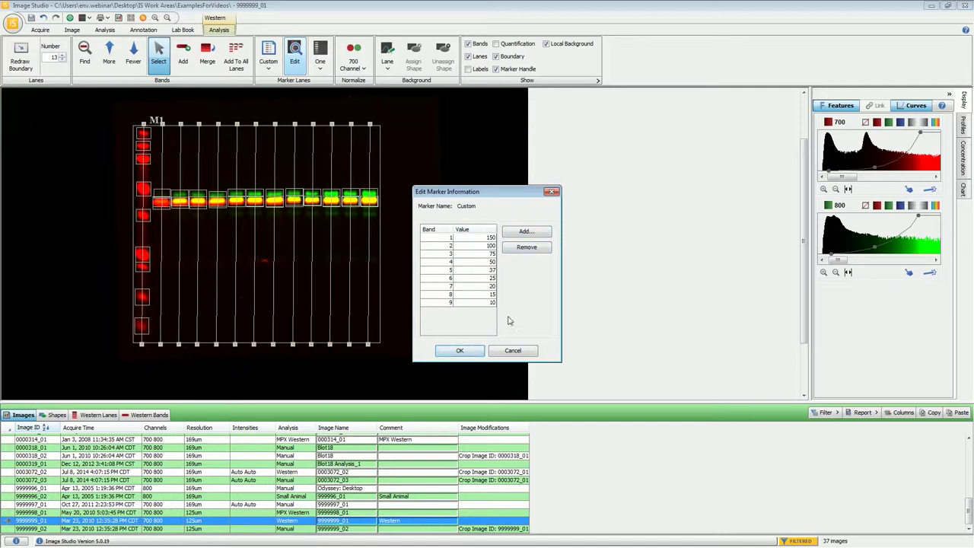
left_click(516, 353)
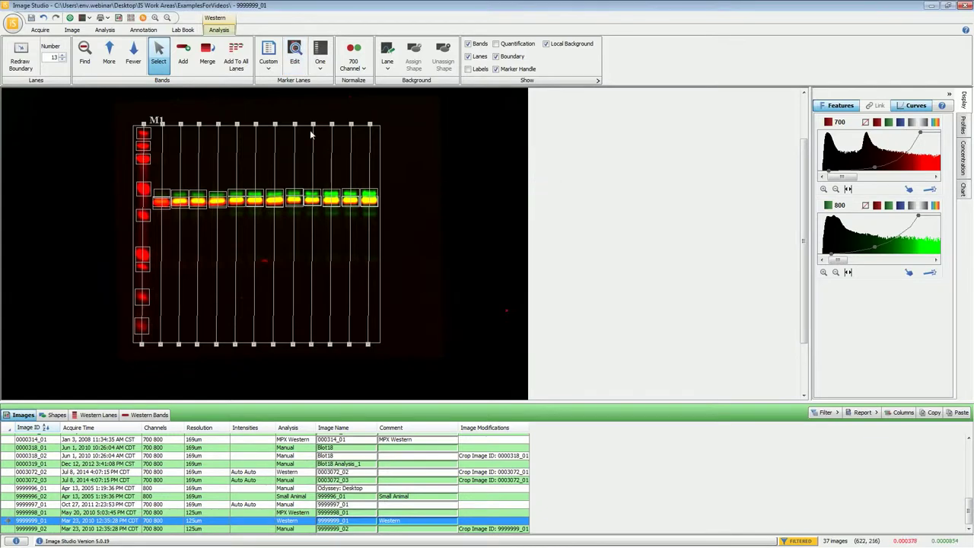
left_click(269, 65)
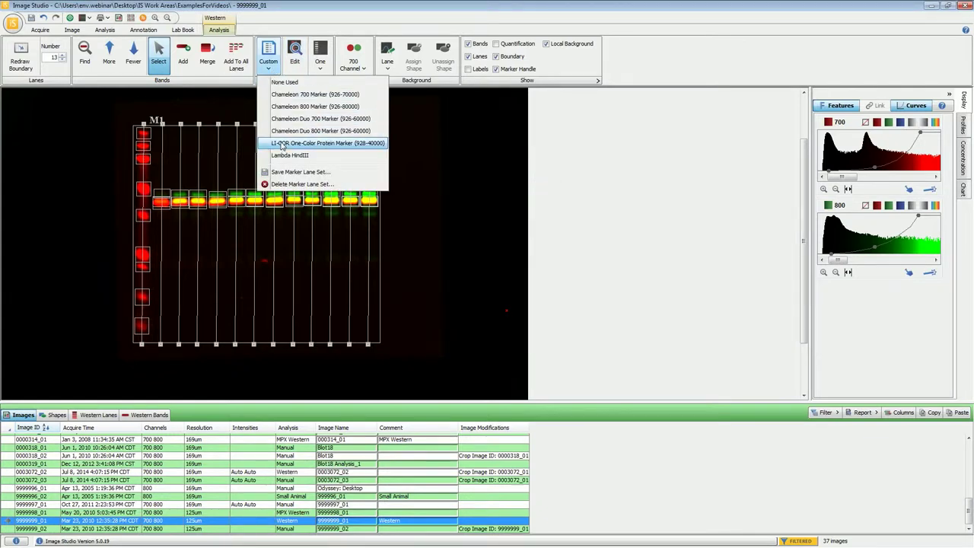
left_click(282, 143)
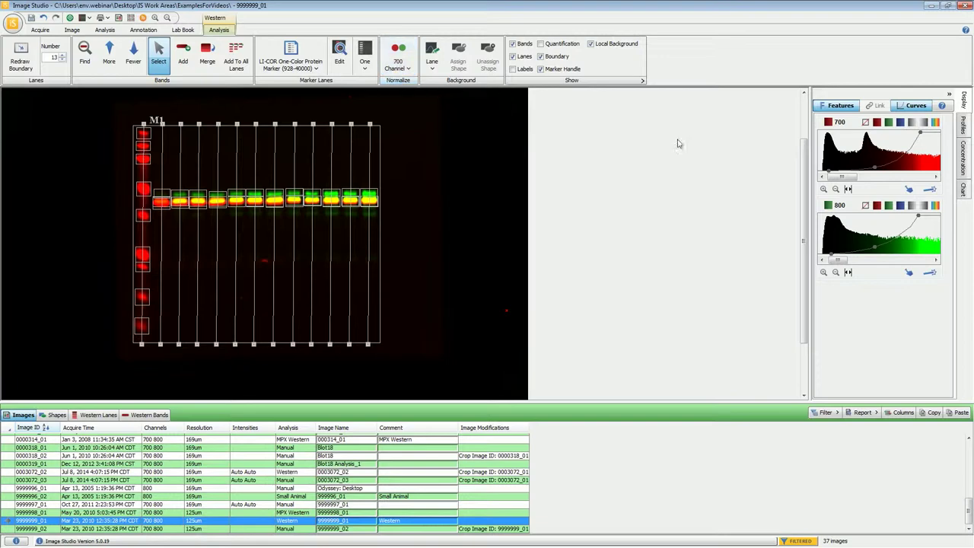
Step: Hide the 800 channel in the image and check the available normalization channels
left_click(865, 207)
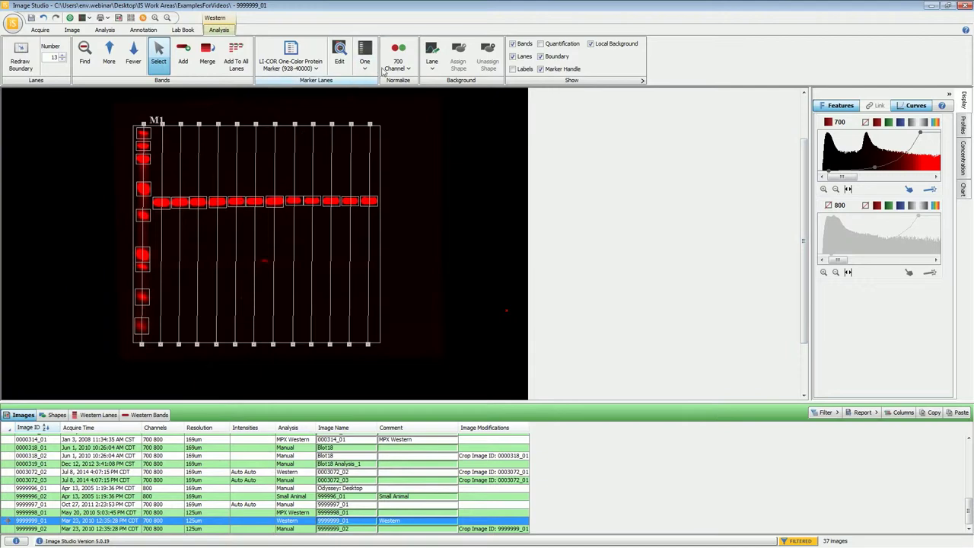
left_click(392, 69)
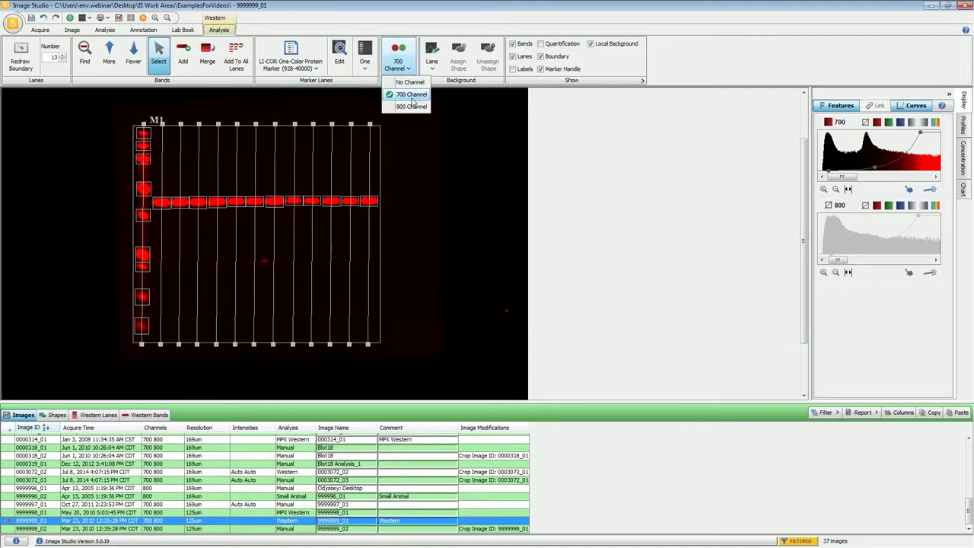
Step: Set the band background method to Lane
left_click(430, 65)
left_click(429, 68)
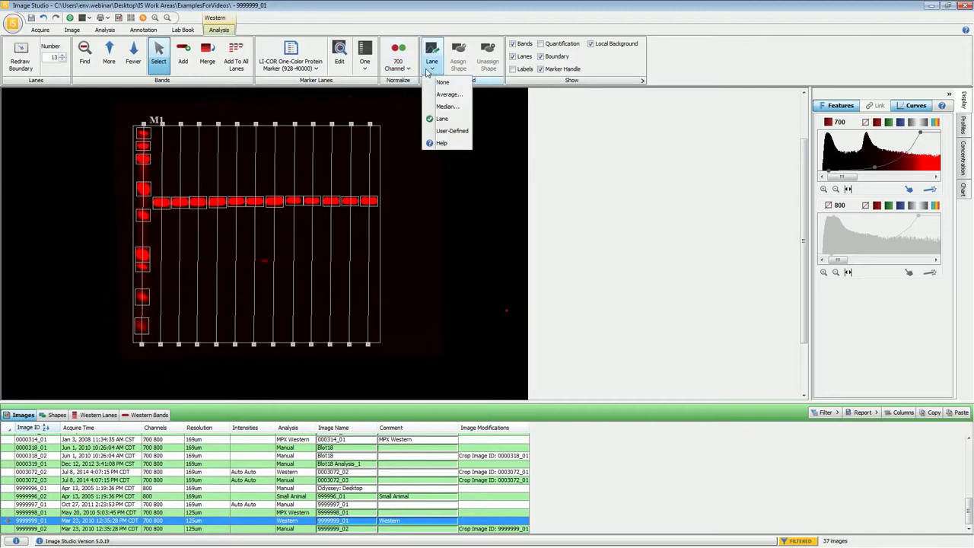
left_click(457, 120)
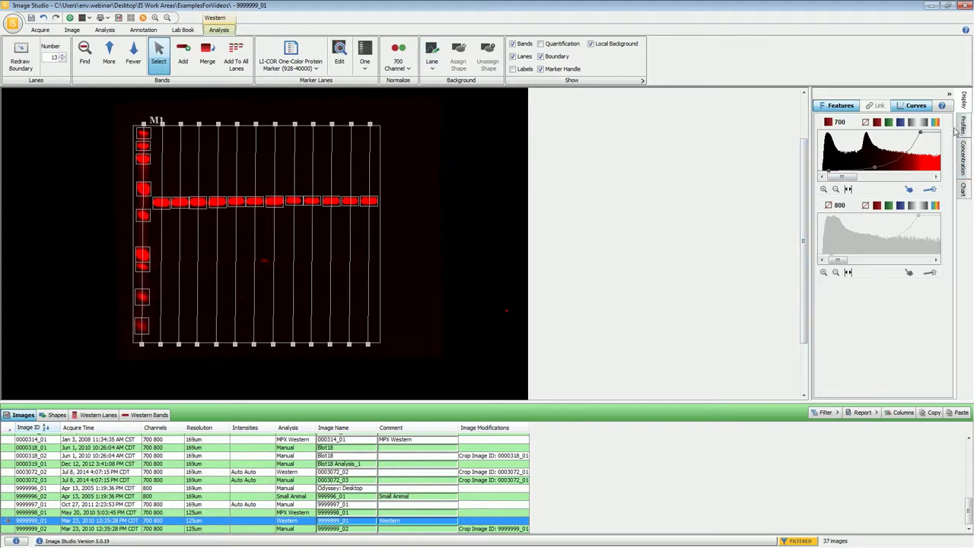
Step: Show the 800 channel in green again and examine the second sample lane's intensity profile and the background methods
left_click(888, 204)
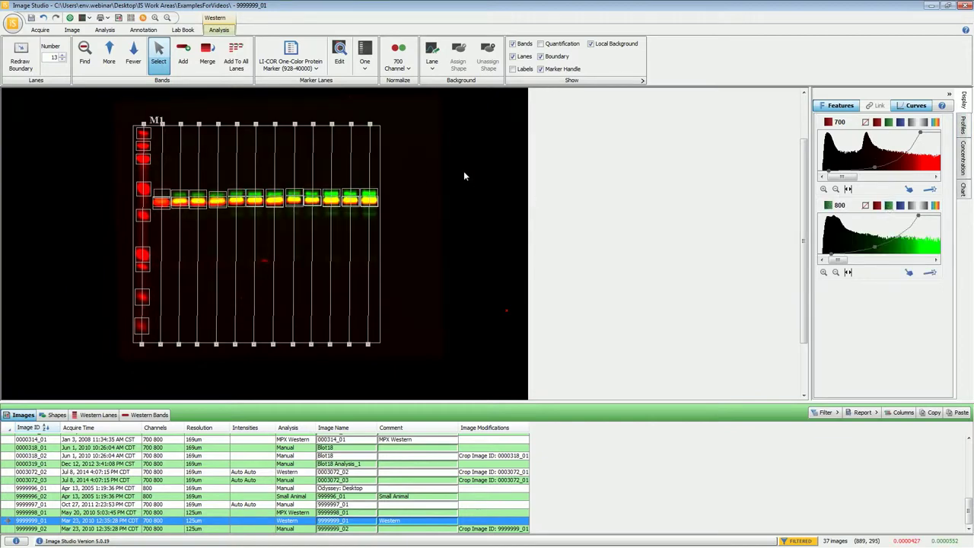
left_click(963, 123)
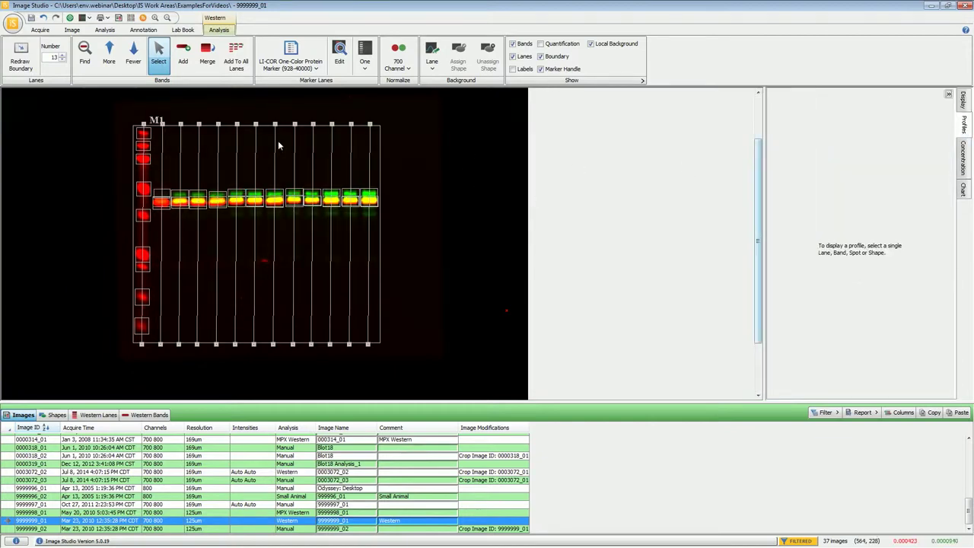
left_click(179, 143)
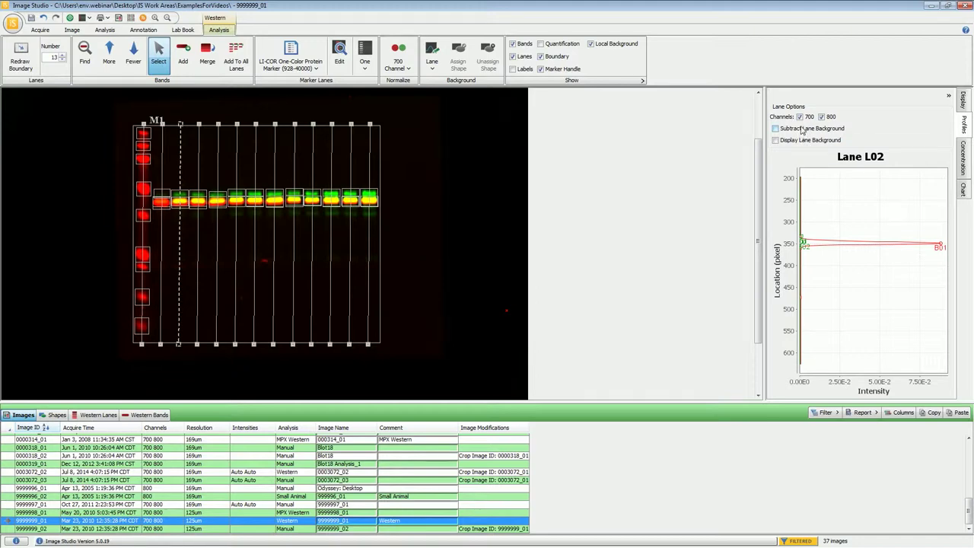
mouse_move(787, 131)
left_click(425, 71)
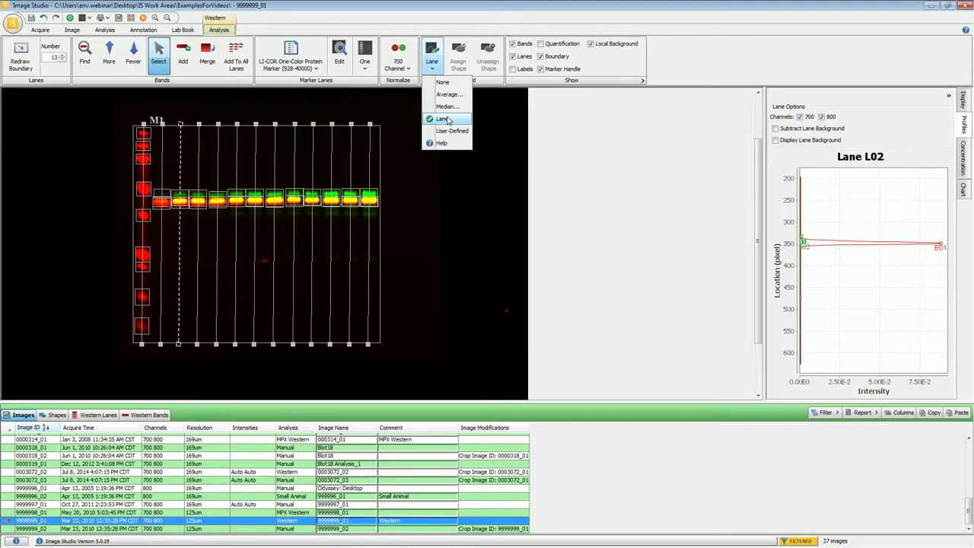
left_click(620, 138)
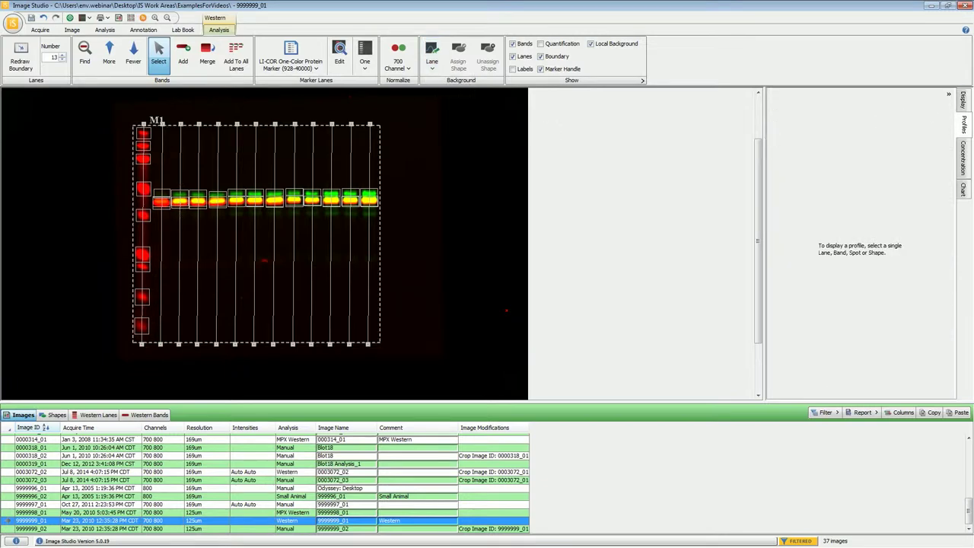
Step: Enlarge the Western Lanes table and open the name of the first sample lane, L01, for editing
left_click(963, 100)
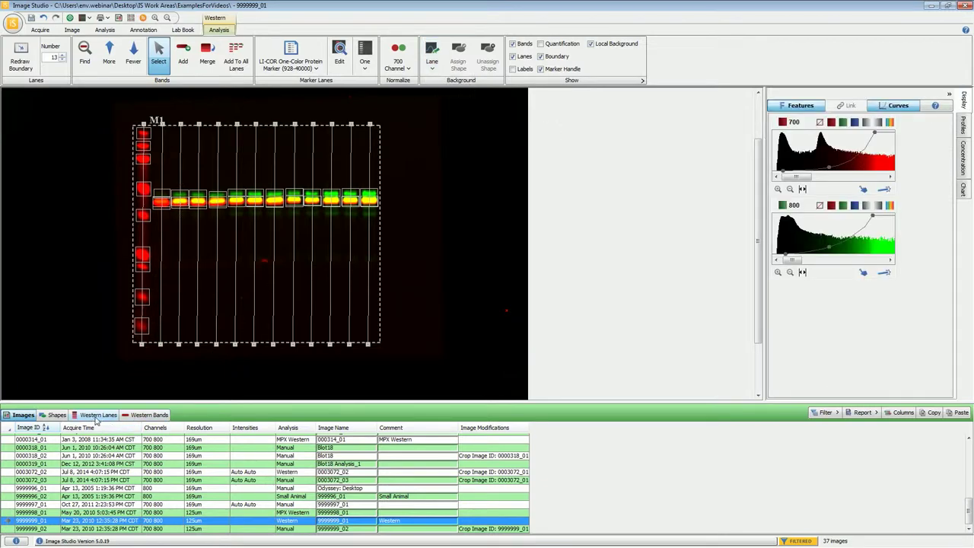
left_click(97, 417)
left_click(156, 416)
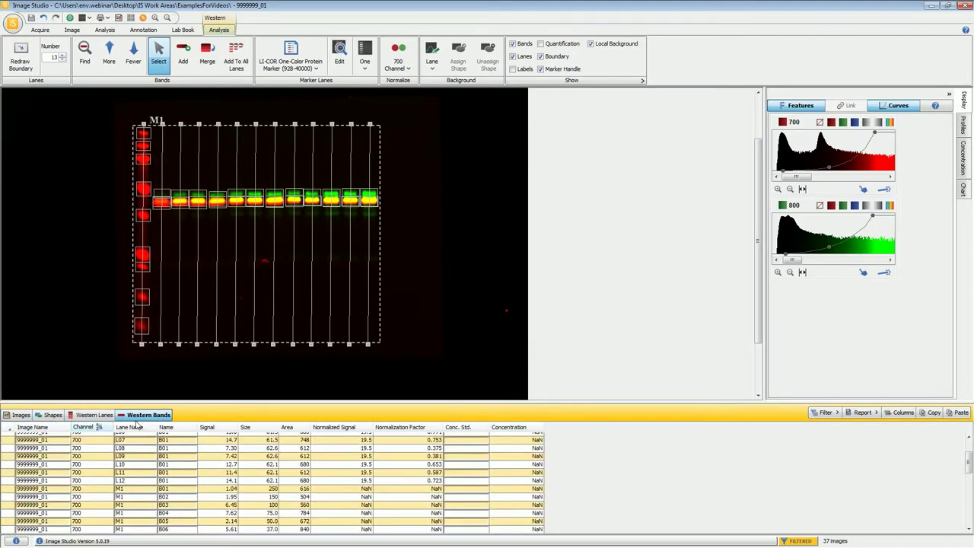
left_click(98, 414)
left_click_drag(109, 404, 109, 336)
left_click(159, 149)
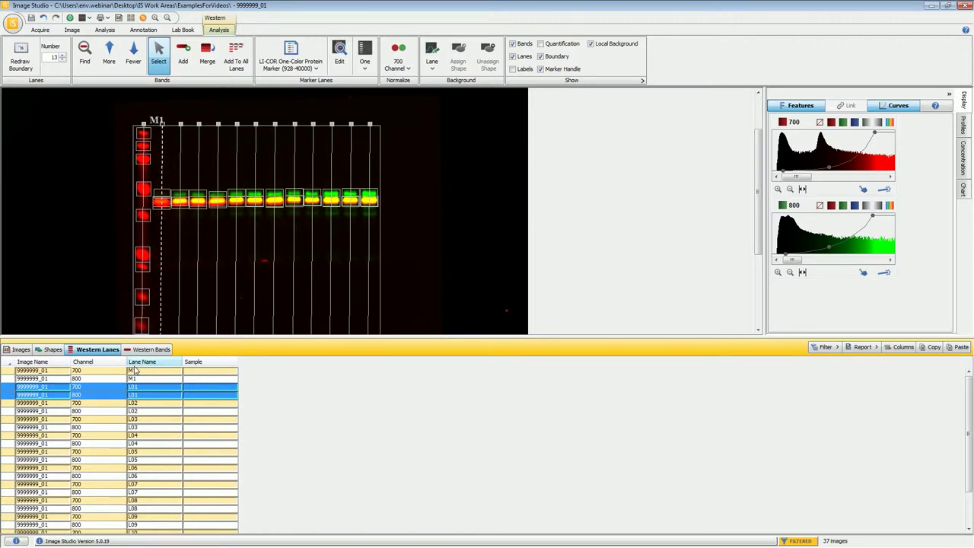
double_click(146, 387)
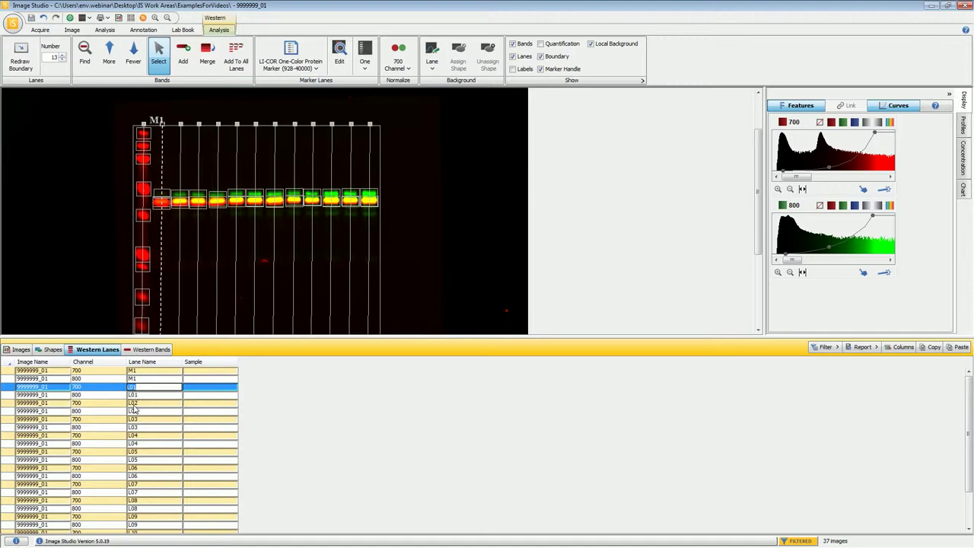
Step: Show the Western Bands table, display only the 800 channel and select the lower band of lane L02
left_click(146, 351)
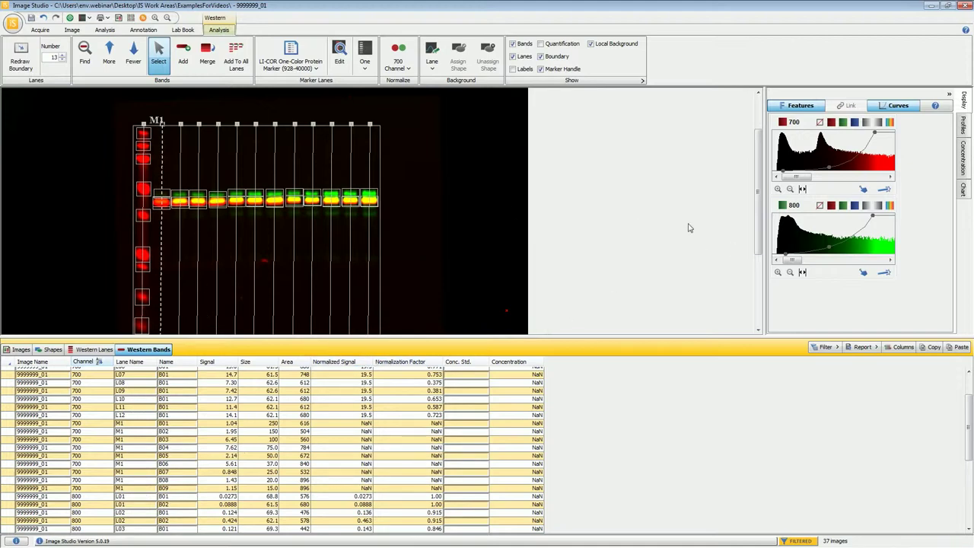
left_click(819, 122)
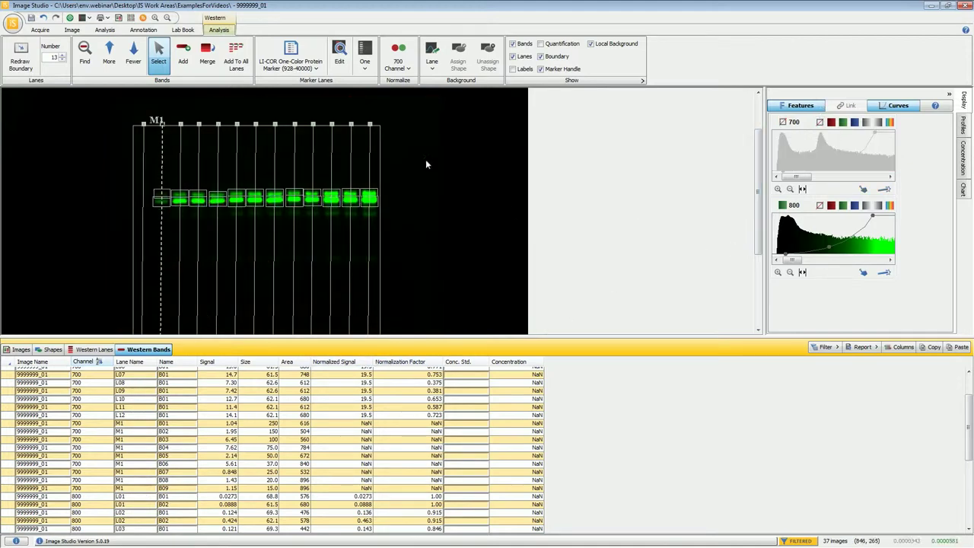
left_click(187, 201)
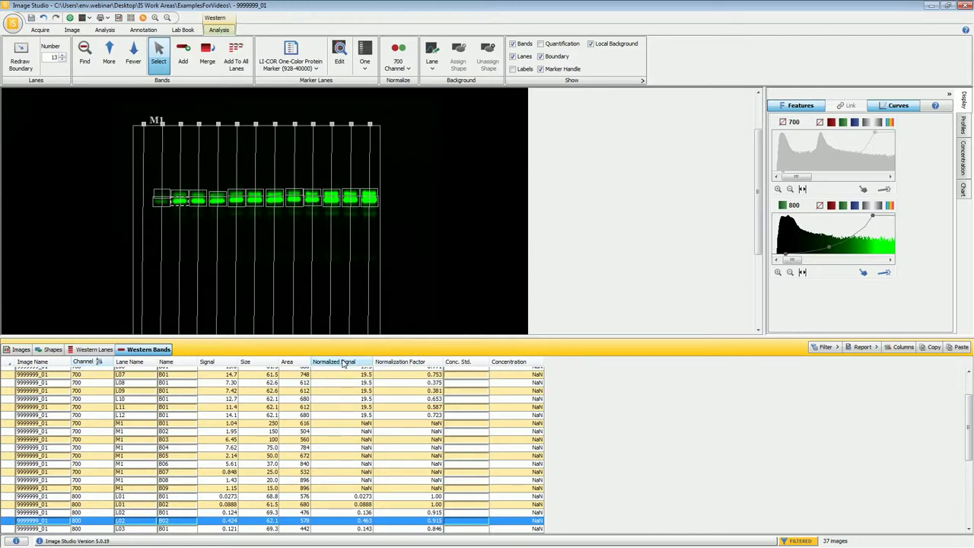
Step: Set the normalization channel to 700 Channel
left_click(401, 60)
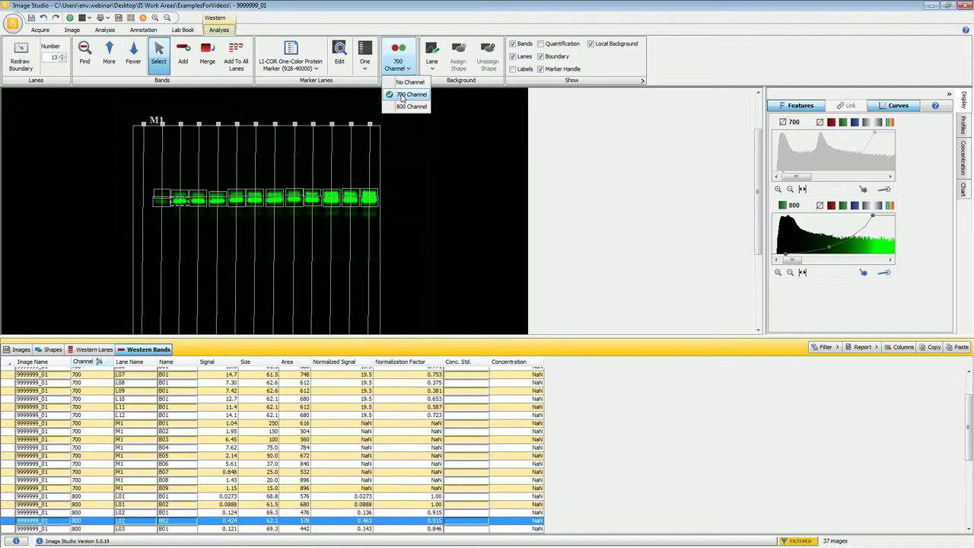
left_click(403, 94)
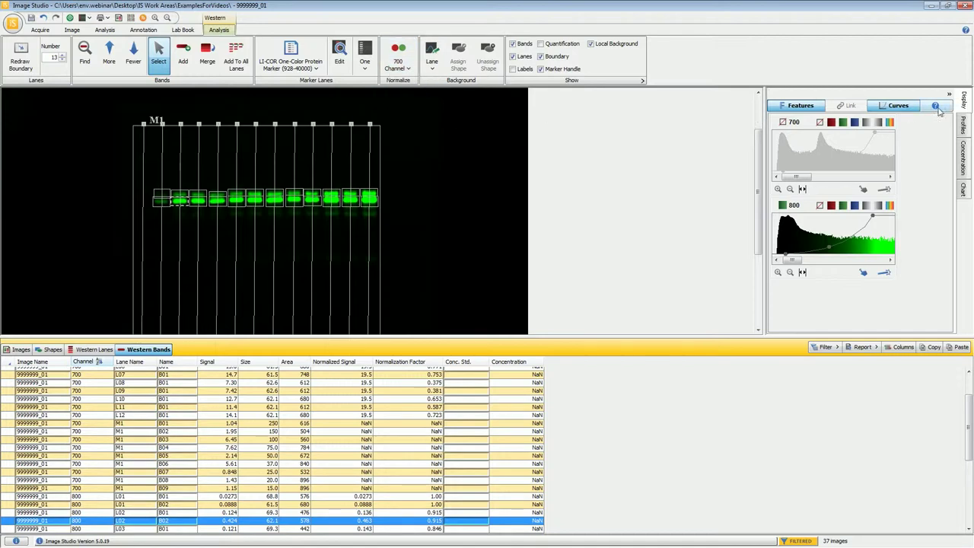
Step: Display only the 700 channel in red and examine the normalization factors of both 800-channel bands in lane L01
left_click(831, 124)
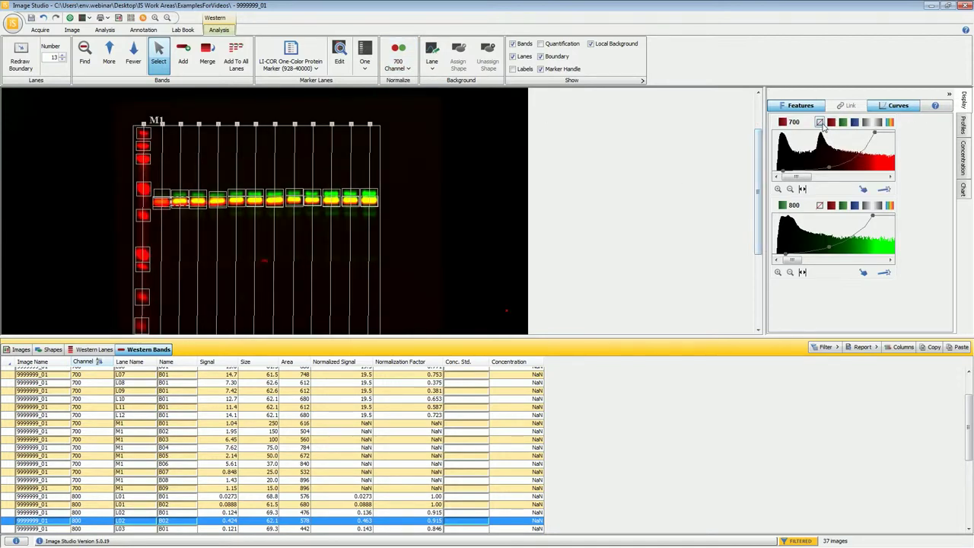
left_click(819, 205)
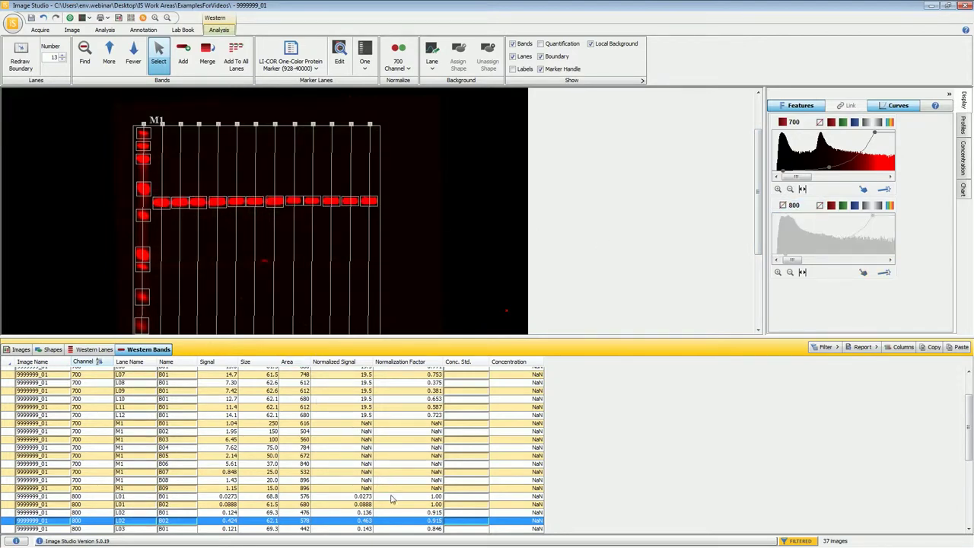
left_click(390, 498)
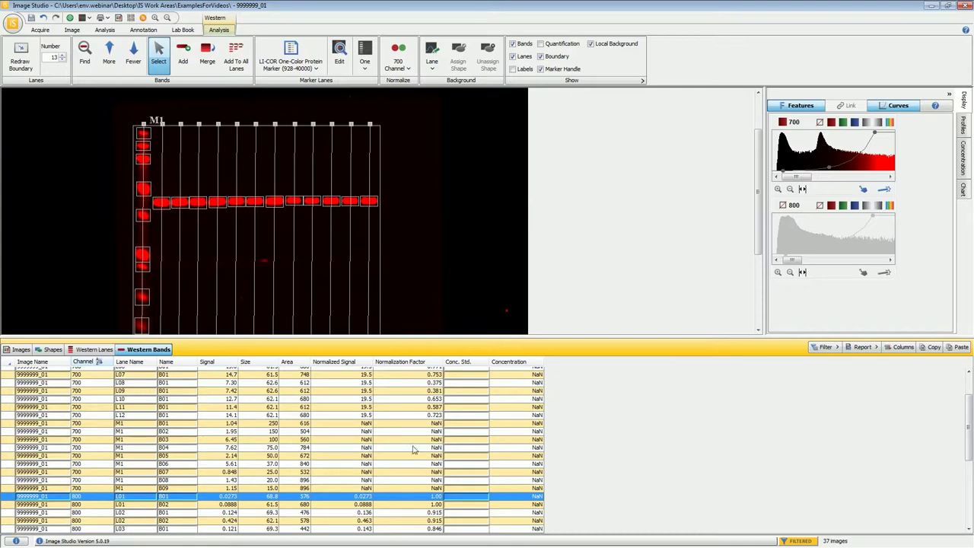
left_click(423, 504)
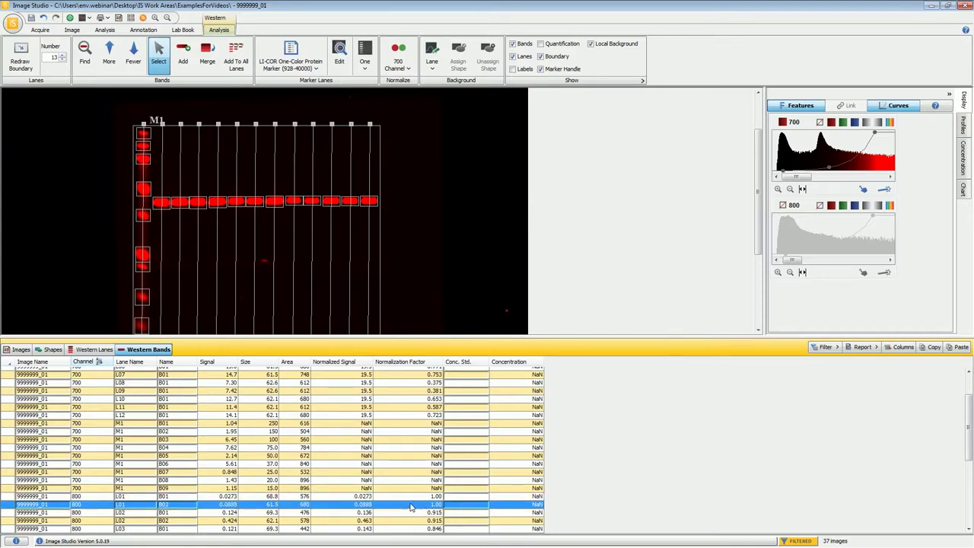
Step: Examine the signal and normalization factor of the 700-channel bands in lanes L01 and L02 in the bands table
scroll(407, 459, "up", 2)
left_click(403, 373)
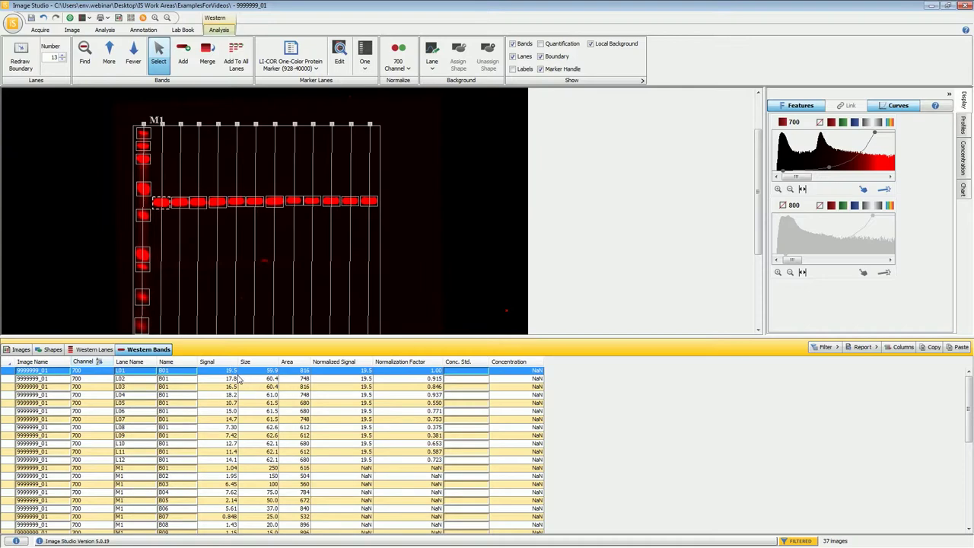
left_click(419, 381)
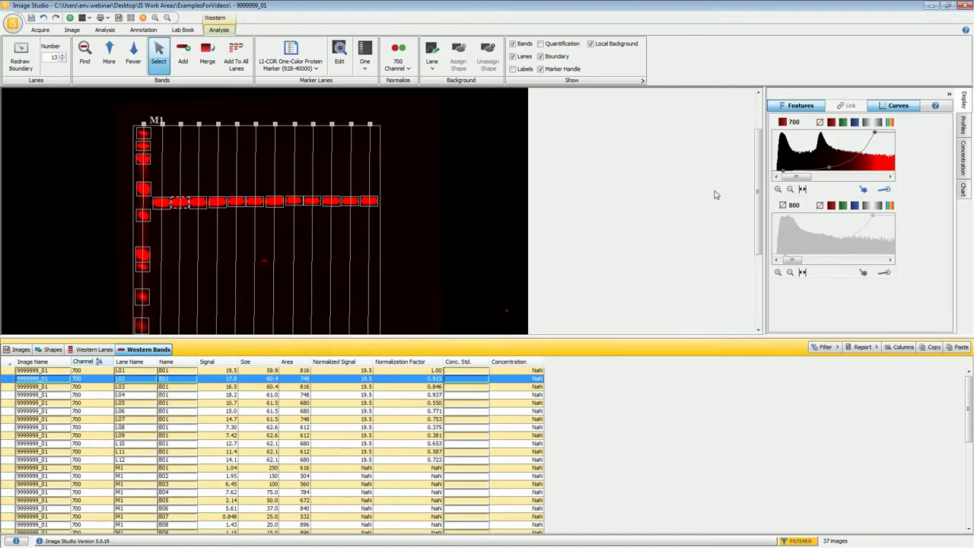
Step: Display only the 800 channel in green and enlarge the image area above the bands table
left_click(781, 206)
left_click(782, 122)
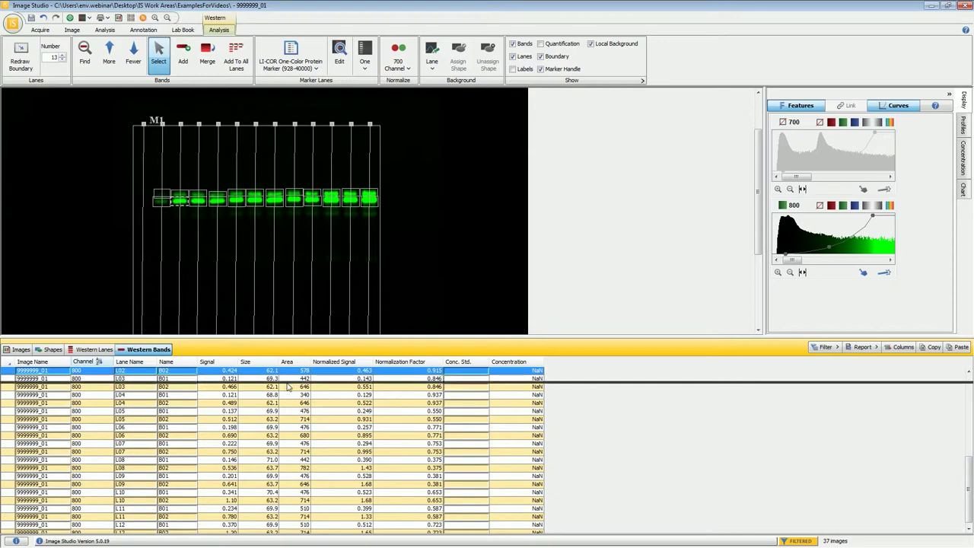
left_click_drag(286, 400, 284, 401)
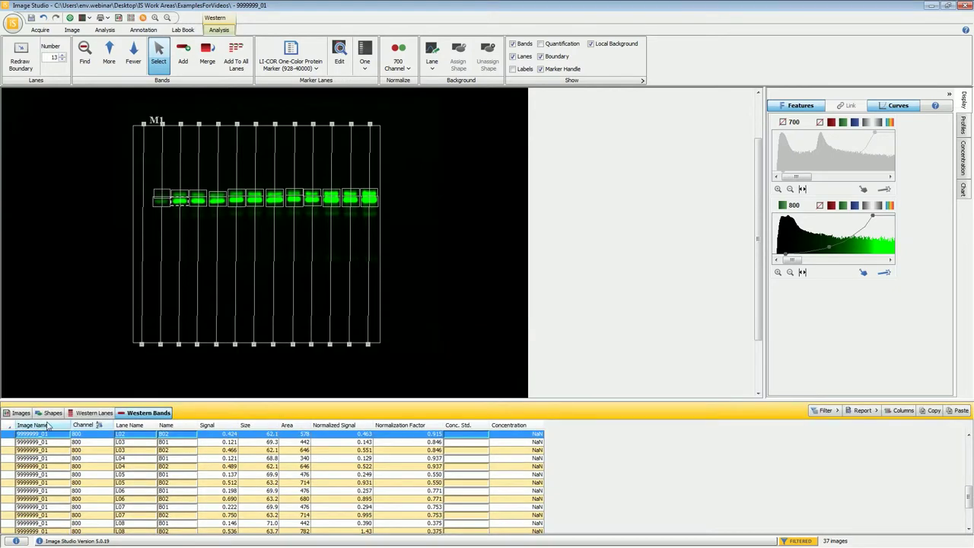
Step: Open image 0003072_02 from the Images table and enlarge its viewing area
left_click(22, 413)
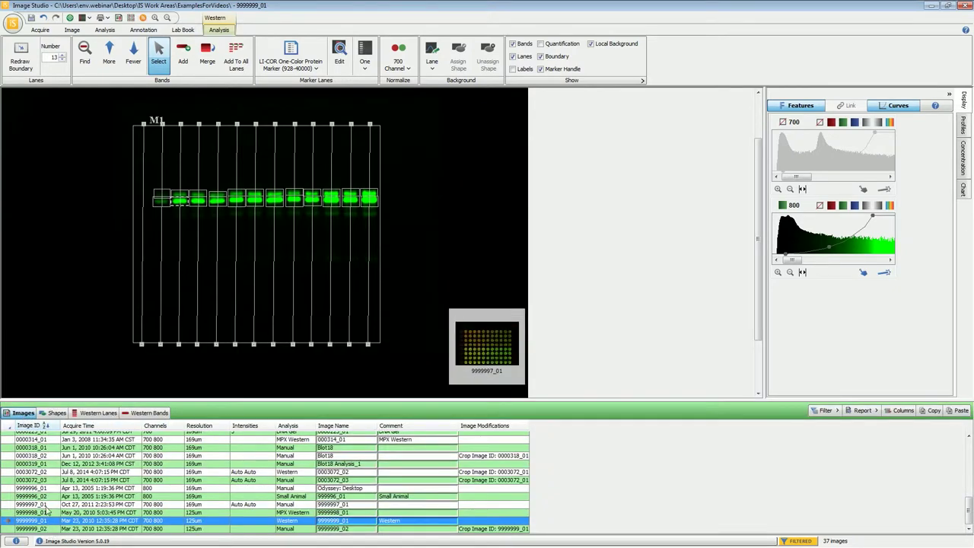
double_click(51, 480)
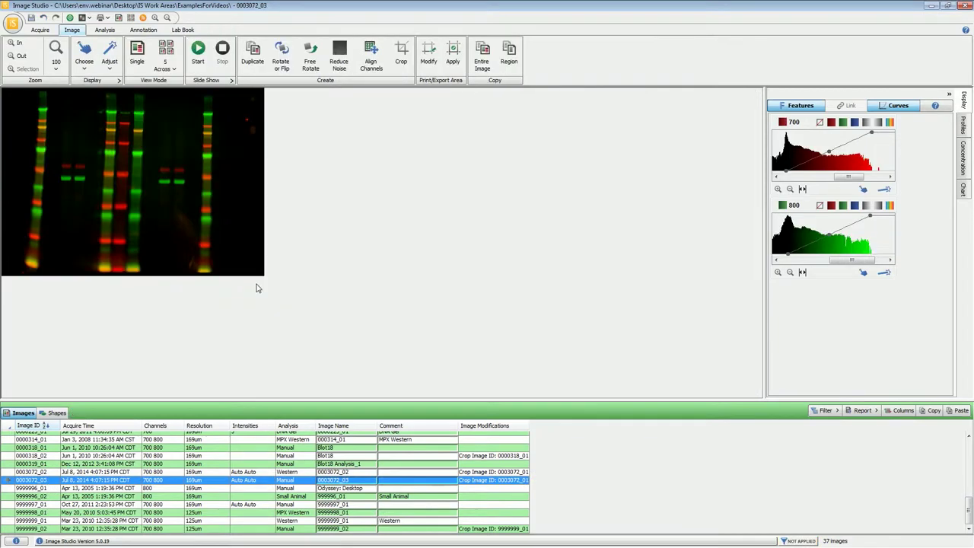
left_click(43, 472)
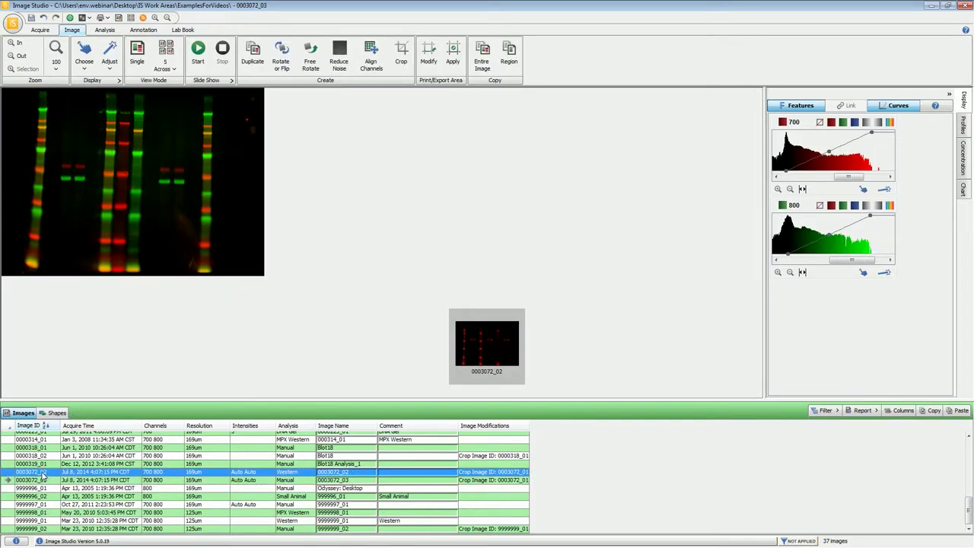
double_click(43, 472)
scroll(204, 278, "up", 2)
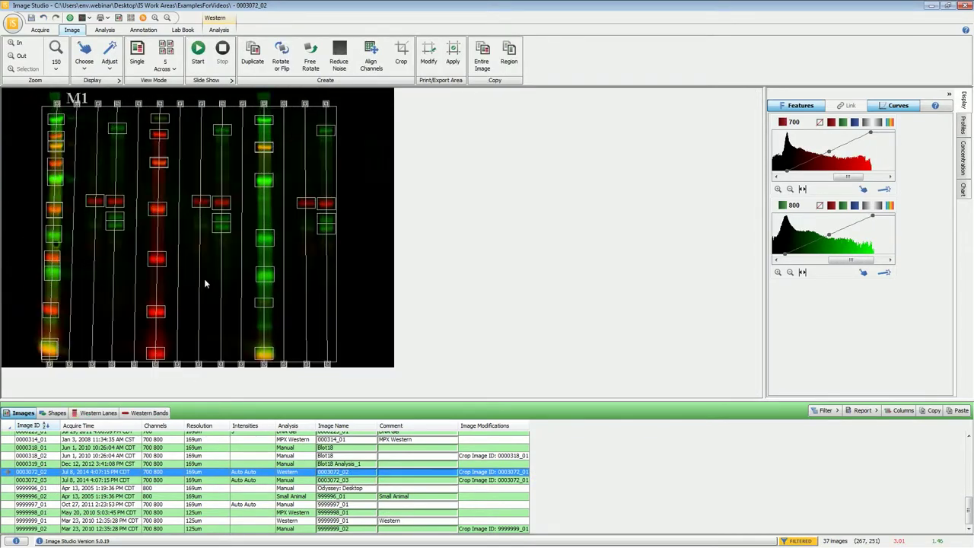
left_click_drag(267, 399, 276, 422)
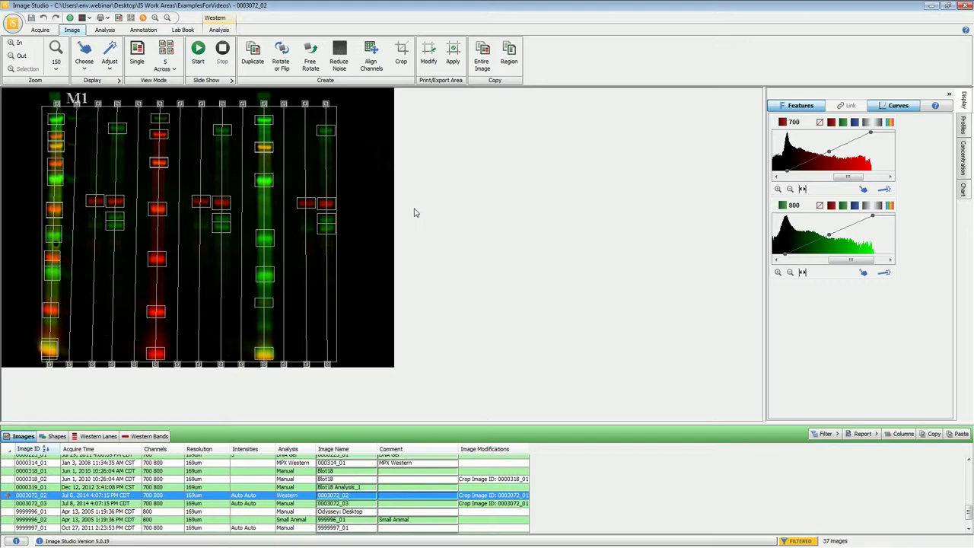
Step: Review the available marker sets in the Western analysis and display only the 700 channel
left_click(219, 30)
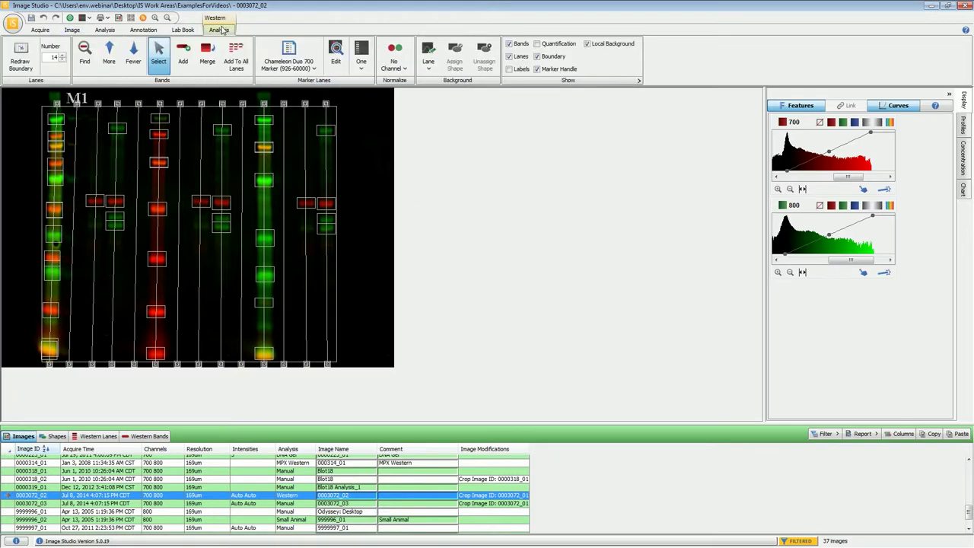
left_click(286, 59)
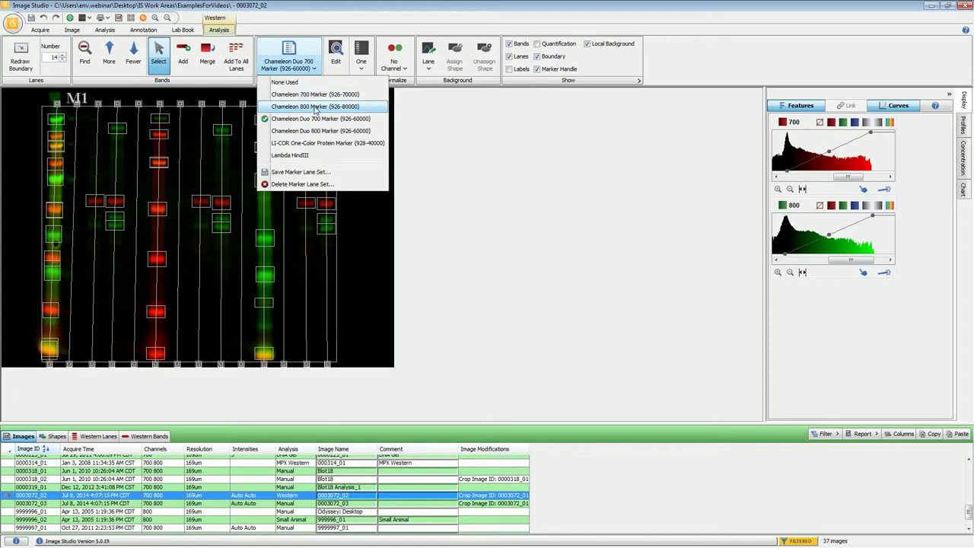
left_click(520, 150)
left_click(820, 205)
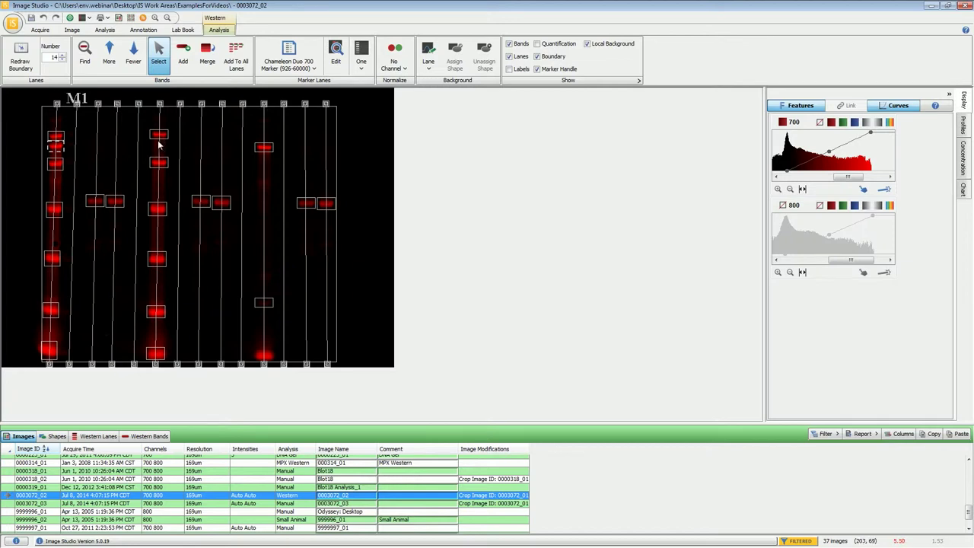
Step: Try the Chameleon 700 Marker (926-70000) and return the marker set to Chameleon Duo 700 Marker (926-60000)
left_click(288, 59)
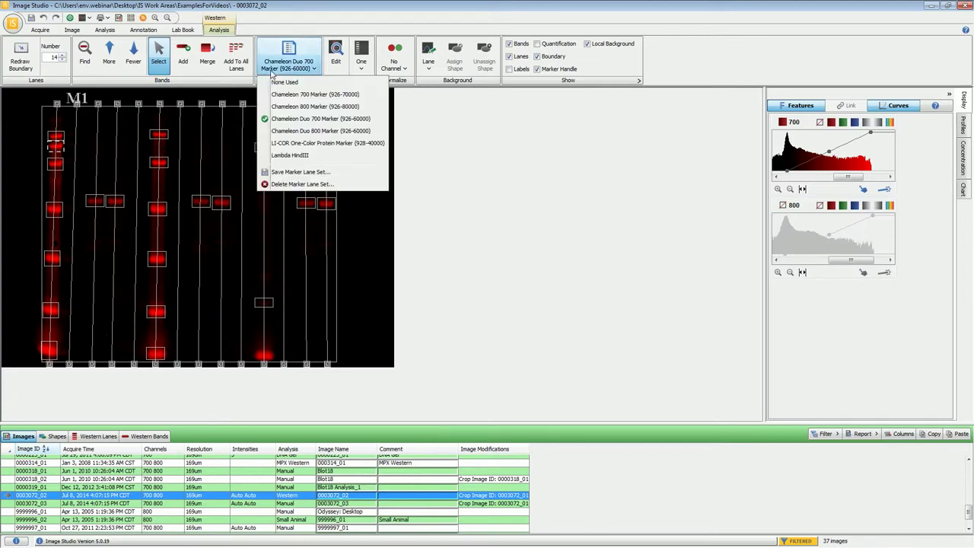
left_click(299, 95)
left_click(302, 65)
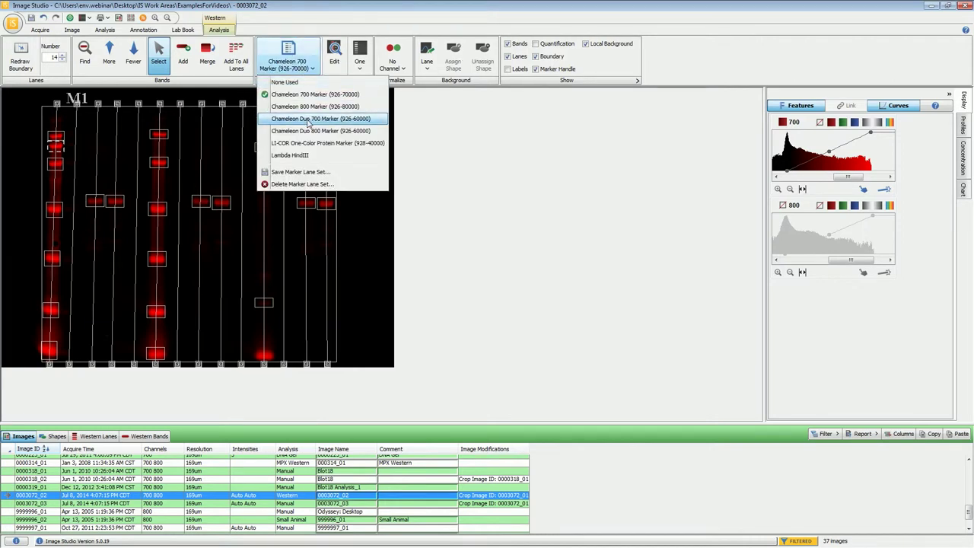
left_click(308, 120)
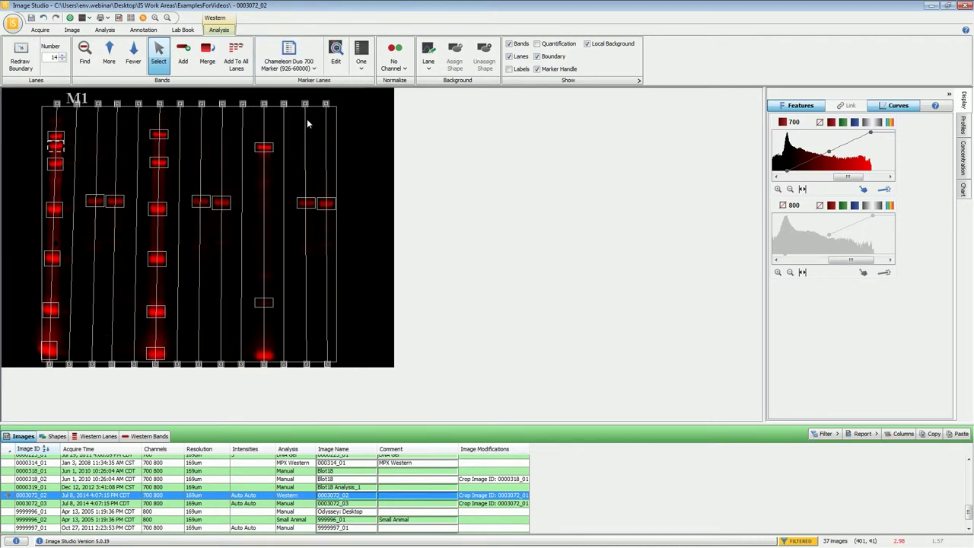
Step: Review the band values of the Chameleon Duo 700 Marker (926-60000), selecting its second band for comparison with the image
left_click(337, 67)
left_click(466, 246)
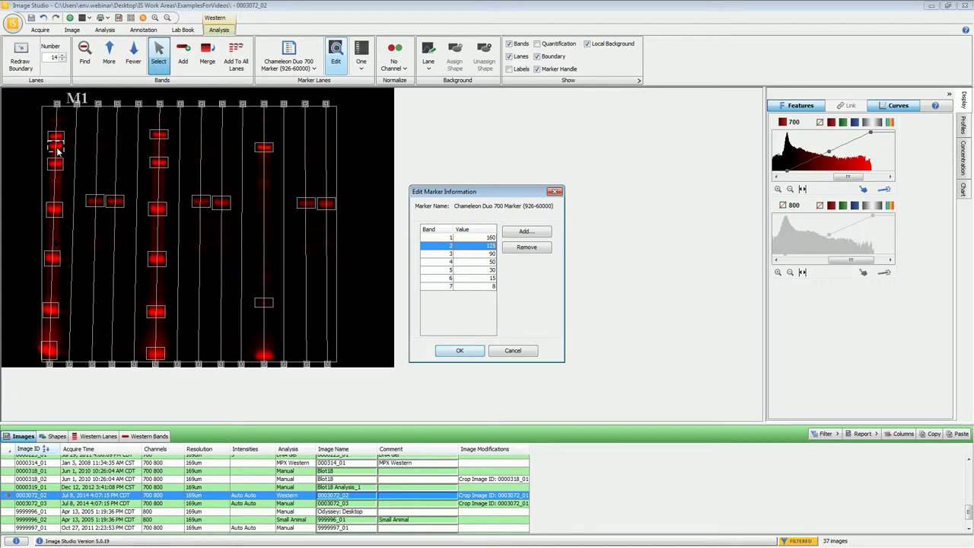
left_click(459, 351)
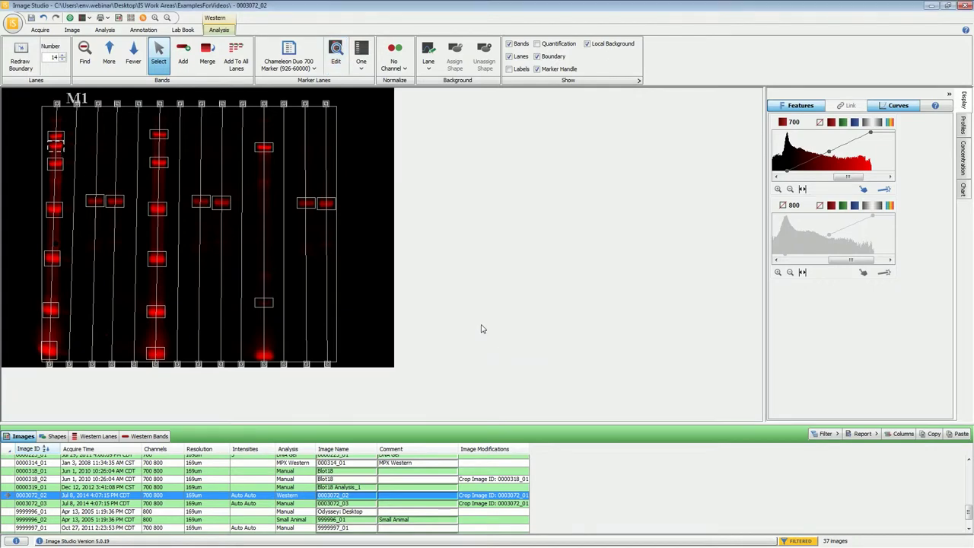
left_click(337, 65)
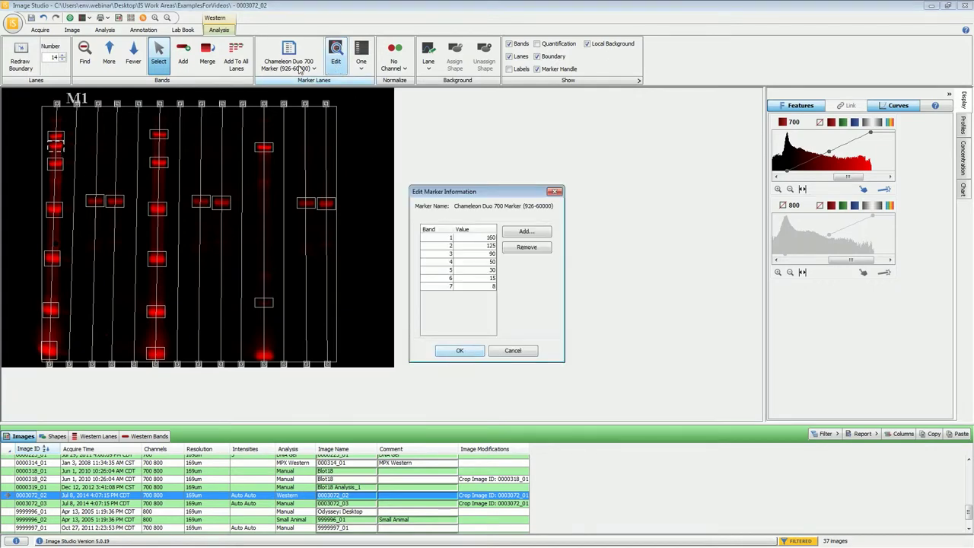
left_click(506, 352)
Step: Review the band values of the Chameleon 700 Marker (926-70000) and restore the Chameleon Duo 700 Marker (926-60000)
left_click(289, 65)
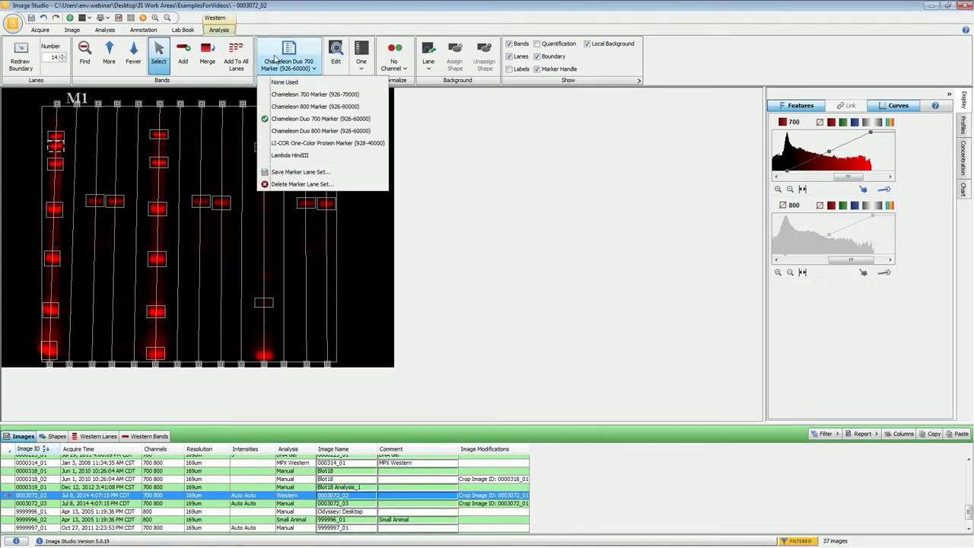
left_click(304, 95)
left_click(337, 67)
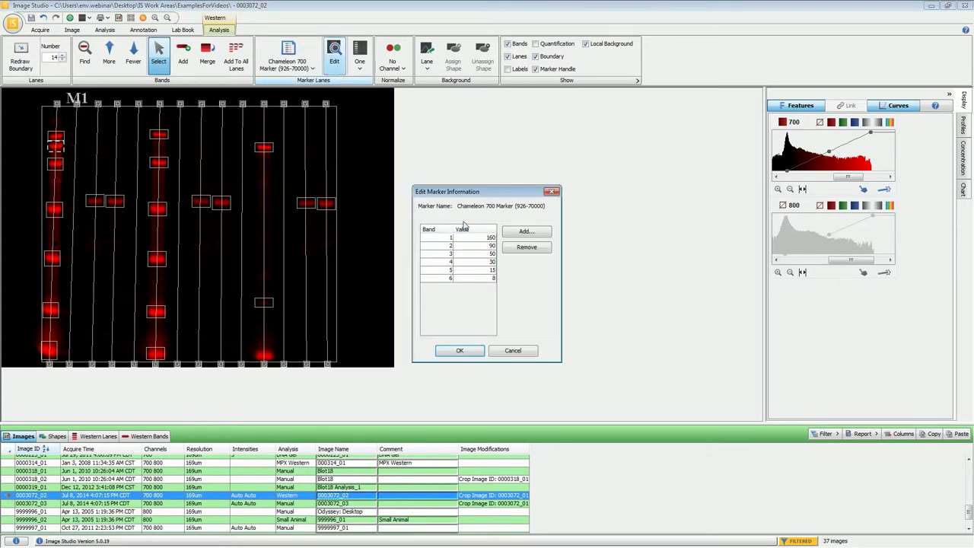
left_click(514, 349)
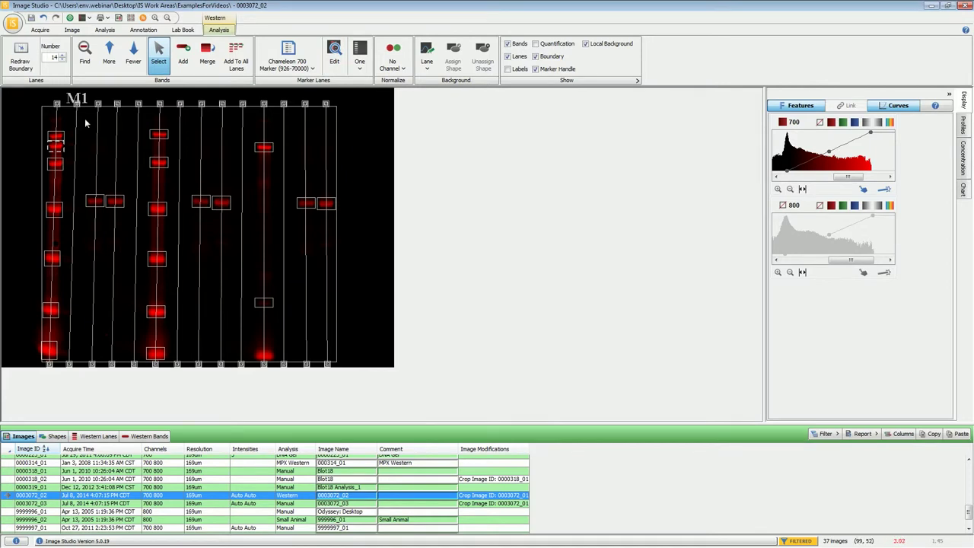
left_click(294, 71)
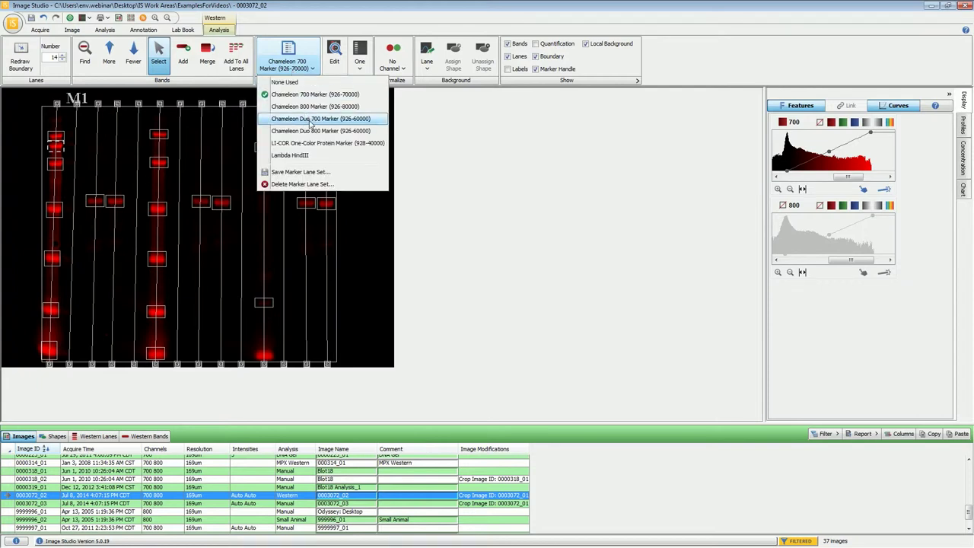
left_click(310, 122)
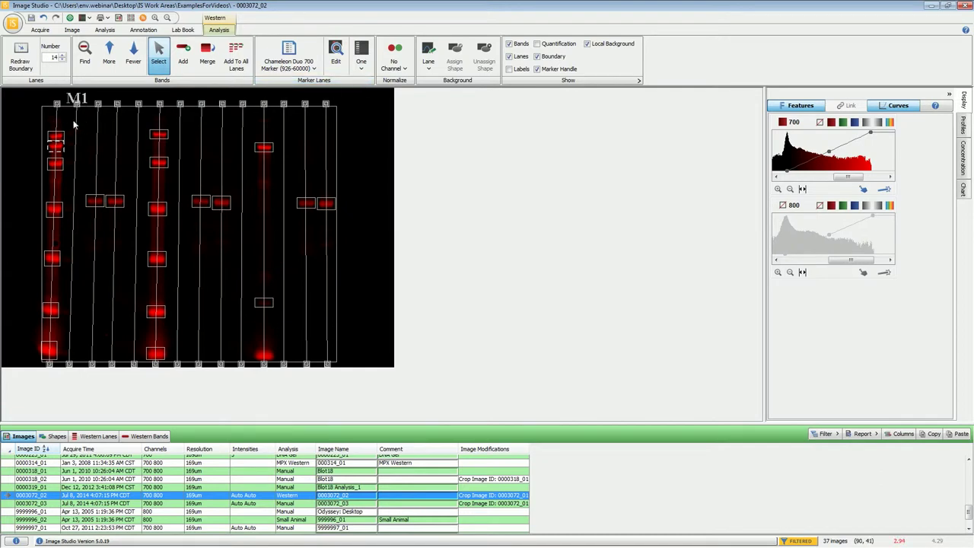
Step: Set the marker to Chameleon 700 Marker (926-70000), and move the M1 label to the sixth lane and select that lane
left_click(288, 61)
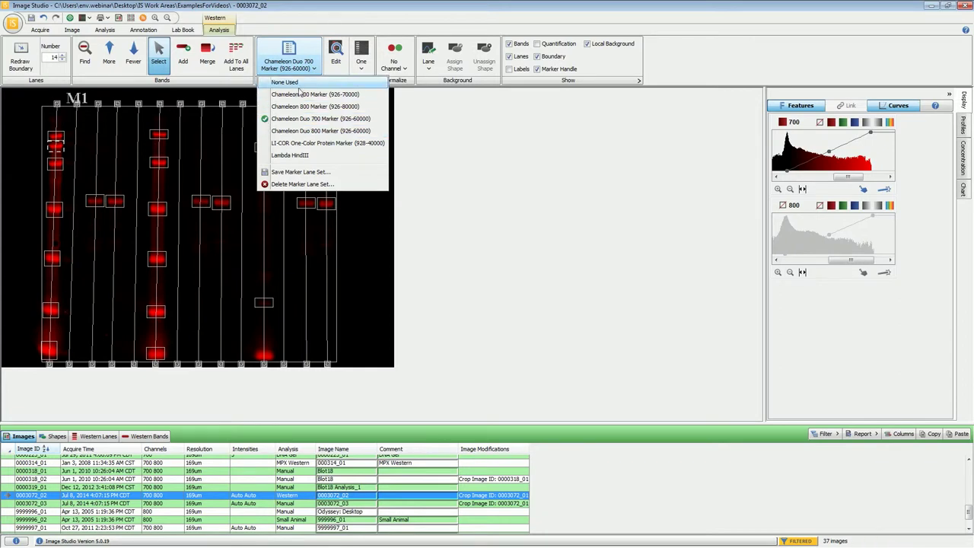
left_click(305, 94)
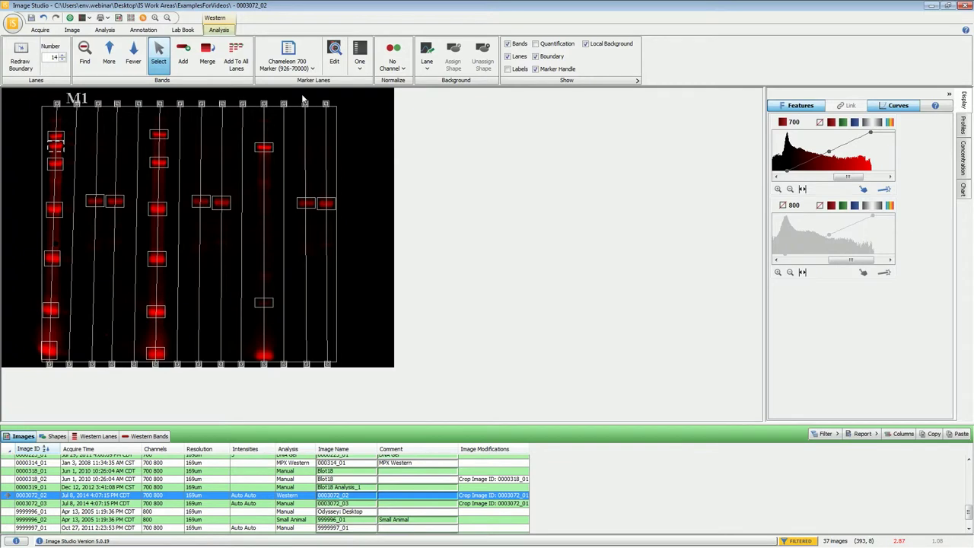
mouse_move(76, 100)
left_mouse_down()
mouse_move(158, 101)
mouse_move(164, 120)
left_mouse_up()
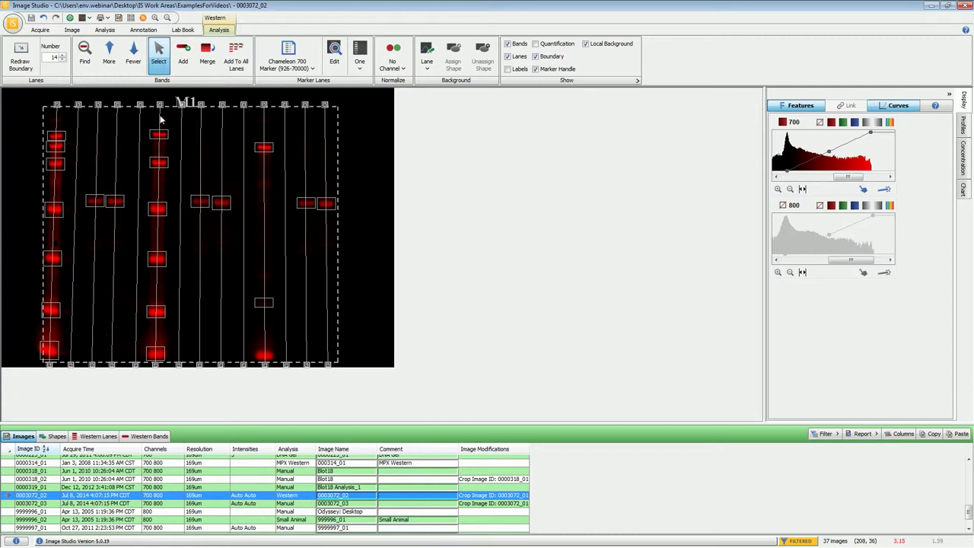
left_click(160, 122)
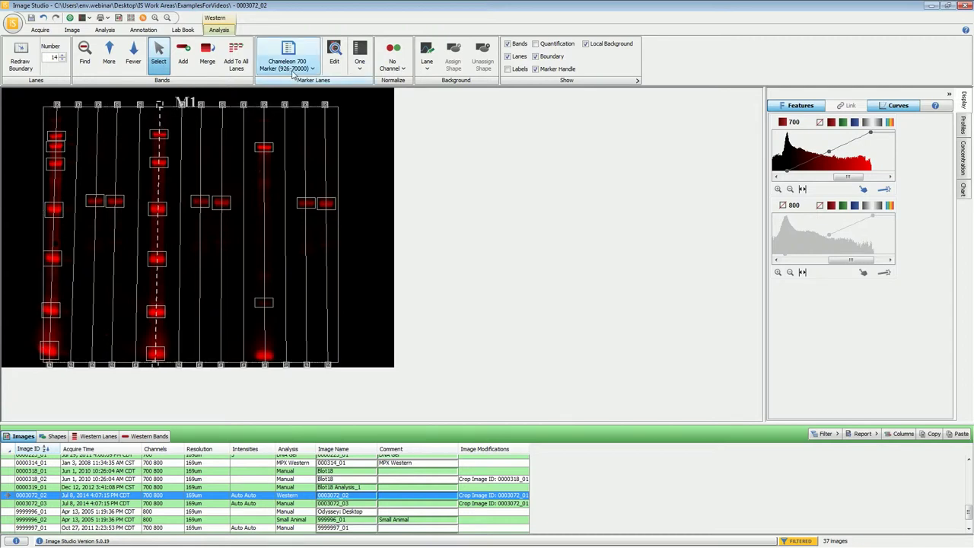
Step: Display the 800 channel together with the 700 channel and show the Western Bands table in an enlarged table area
left_click(842, 206)
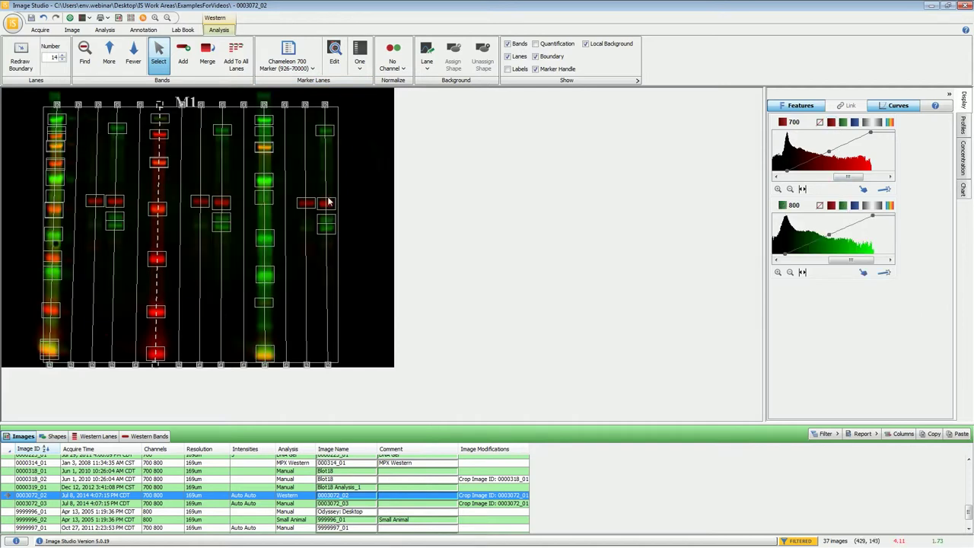
left_click_drag(228, 423, 232, 365)
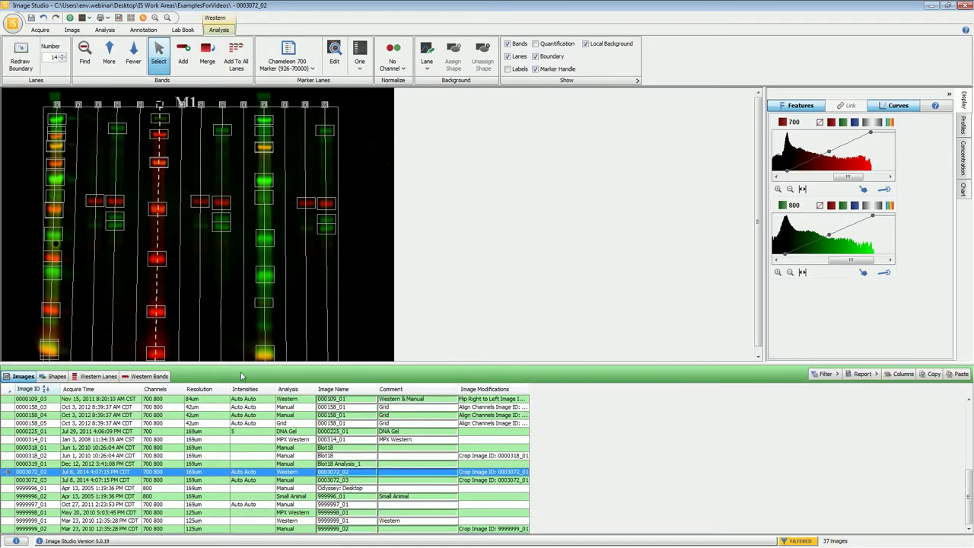
left_click(131, 378)
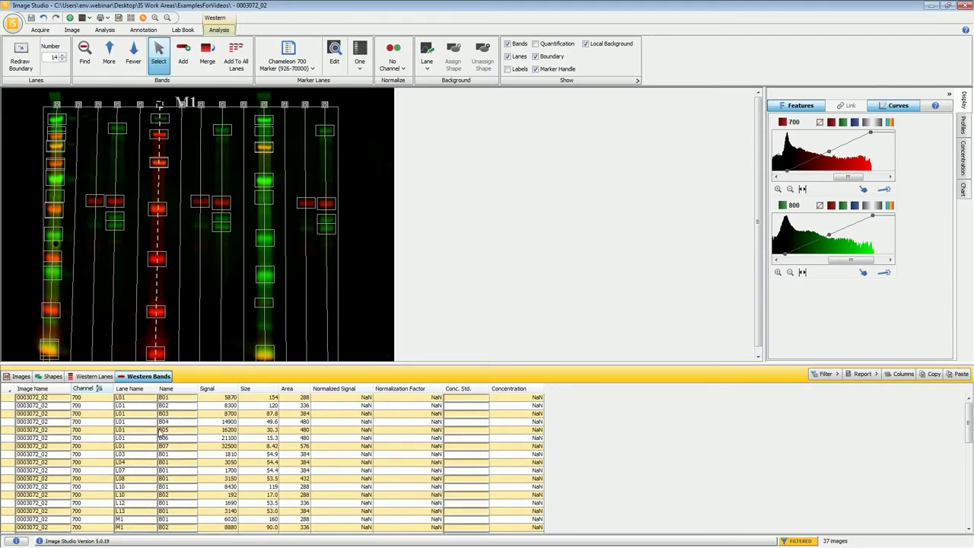
Step: Set the marker to Chameleon Duo 700 Marker (926-60000) and move the single marker lane M1 back to the first lane
left_click(283, 76)
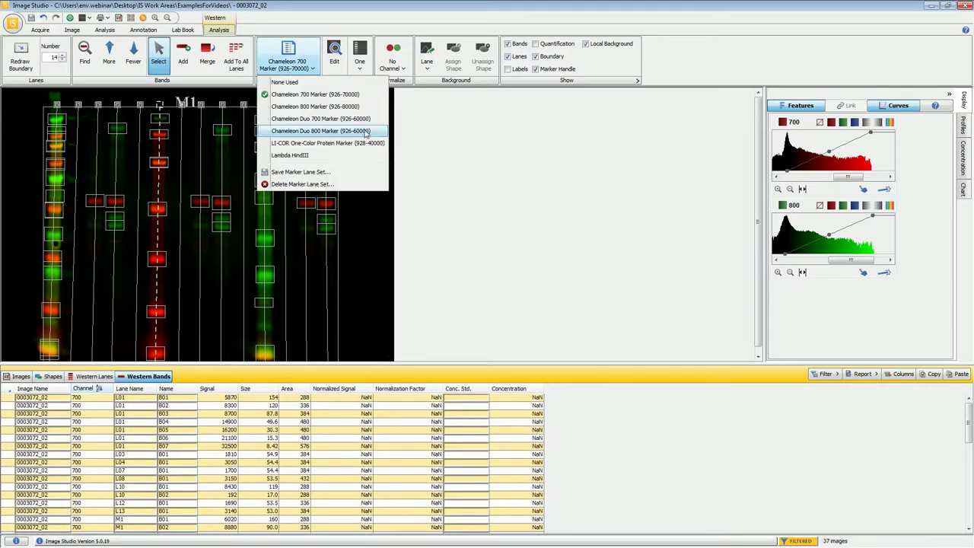
left_click(321, 120)
mouse_move(181, 106)
left_mouse_down()
mouse_move(190, 102)
mouse_move(145, 107)
mouse_move(130, 120)
mouse_move(168, 116)
mouse_move(129, 115)
left_mouse_up()
left_click(361, 69)
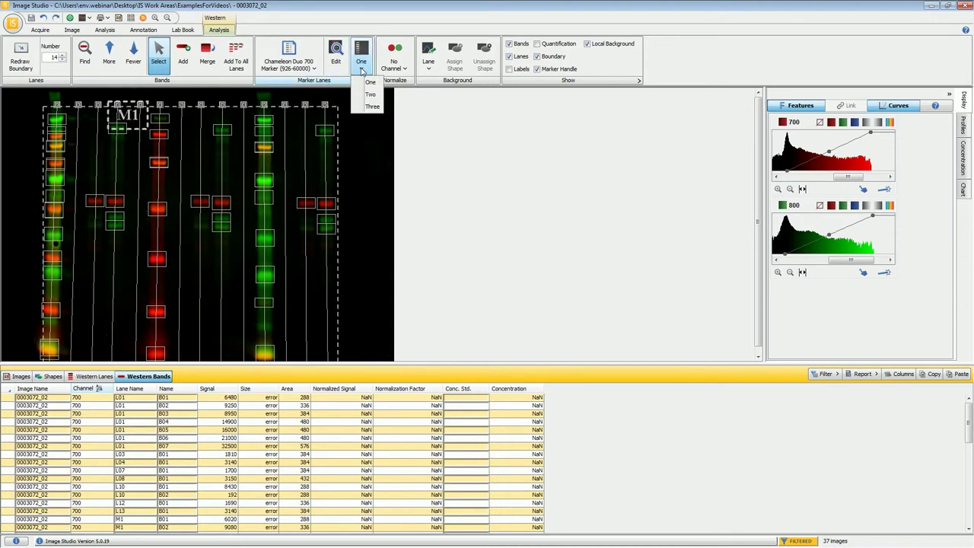
left_click(371, 82)
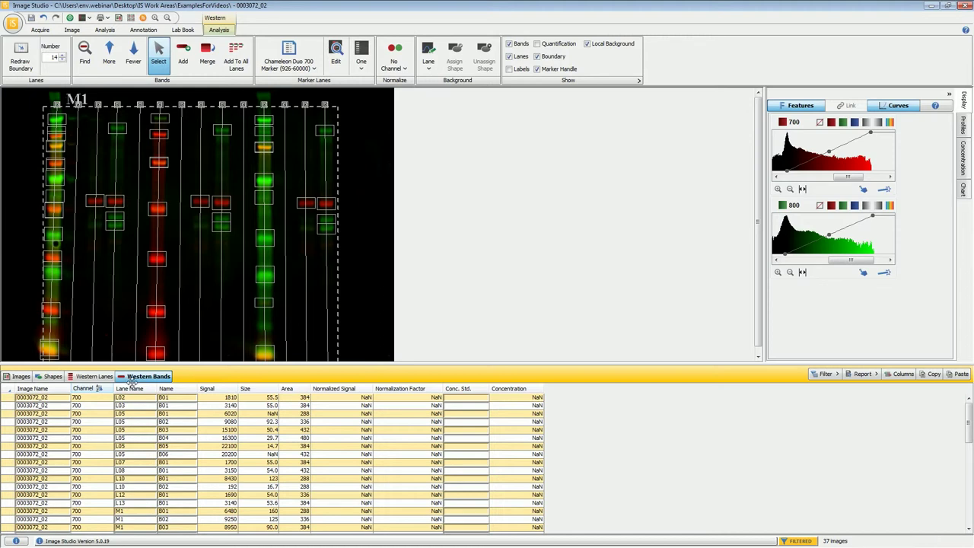
Step: Filter the Channel column of the Western Bands table to 700 only
right_click(86, 390)
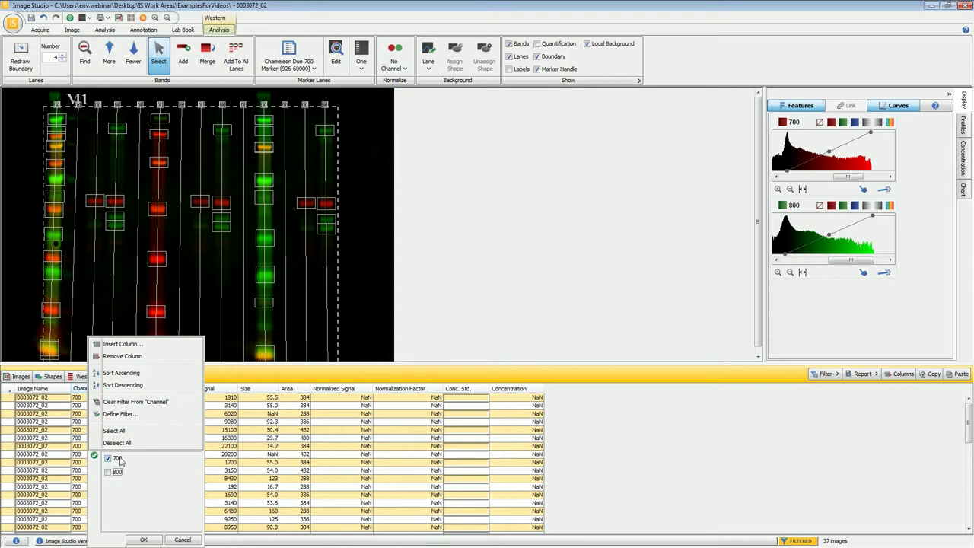
left_click(142, 539)
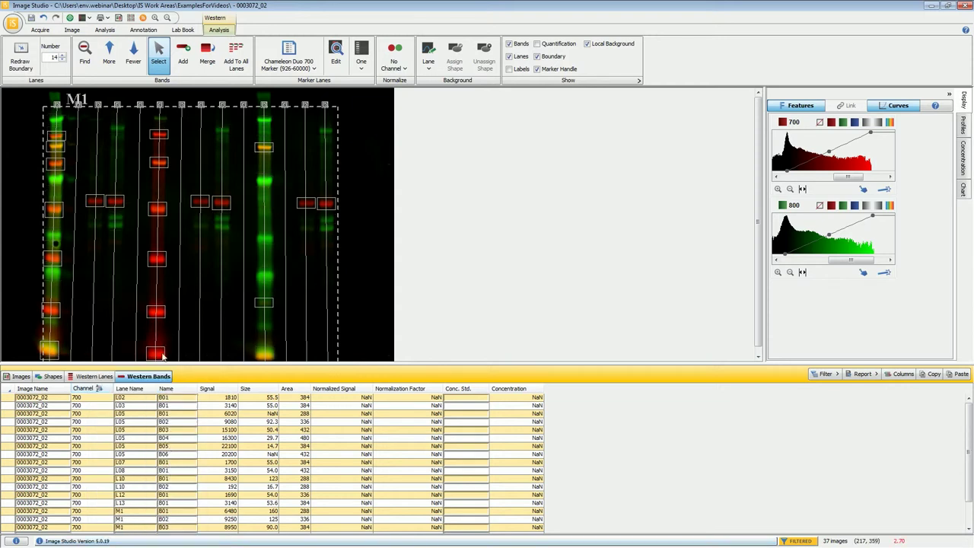
Step: Hide the 800 channel in the image, and set the marker to Chameleon Duo 800 Marker (926-60000)
left_click(819, 206)
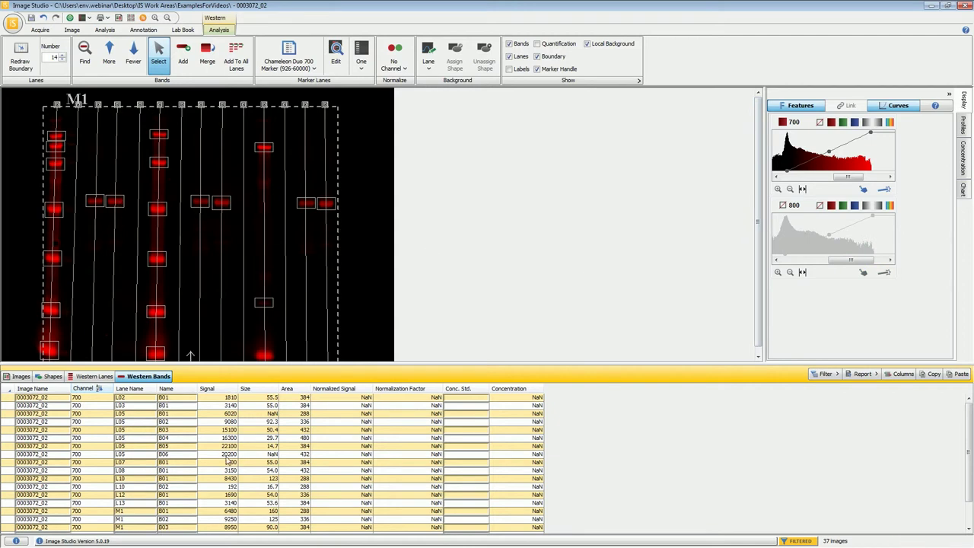
scroll(156, 455, "down", 5)
scroll(153, 455, "up", 5)
left_click(312, 68)
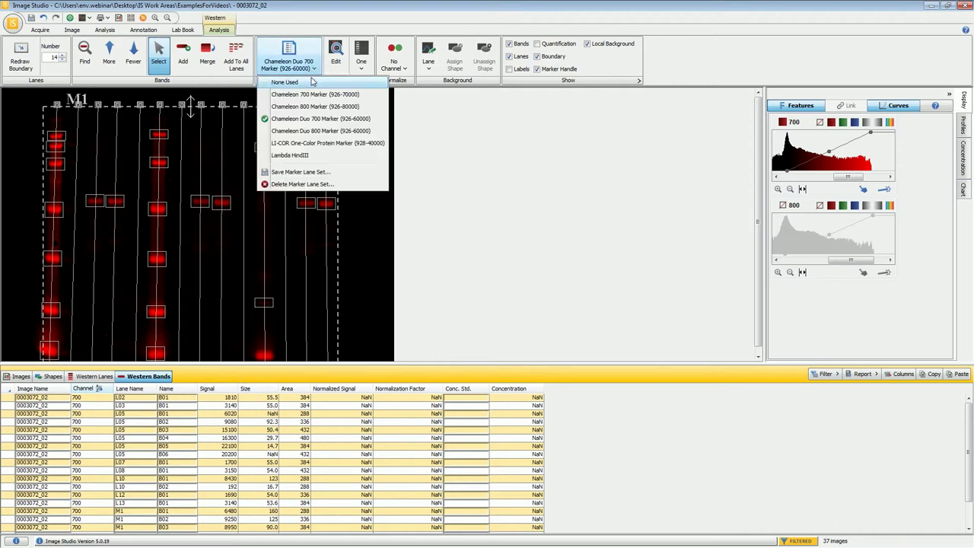
left_click(309, 131)
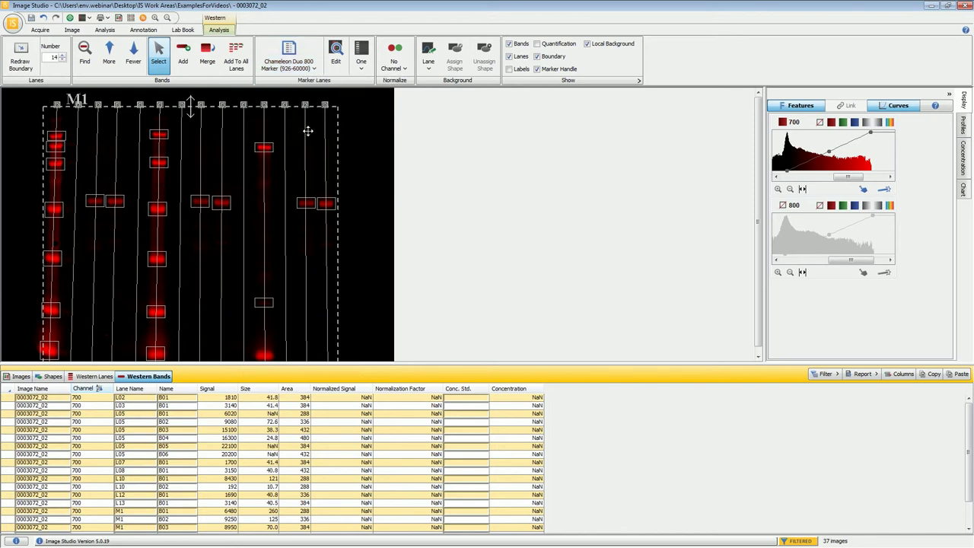
Step: Filter the Channel column of the Western Bands table to 800 only, and display the 800 channel in the image again
left_click(101, 389)
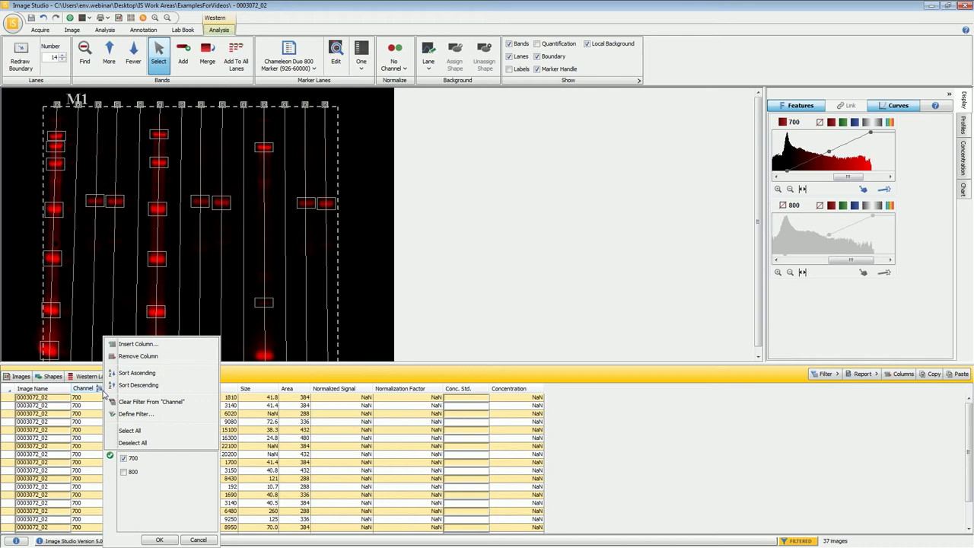
left_click(124, 471)
left_click(124, 458)
left_click(159, 539)
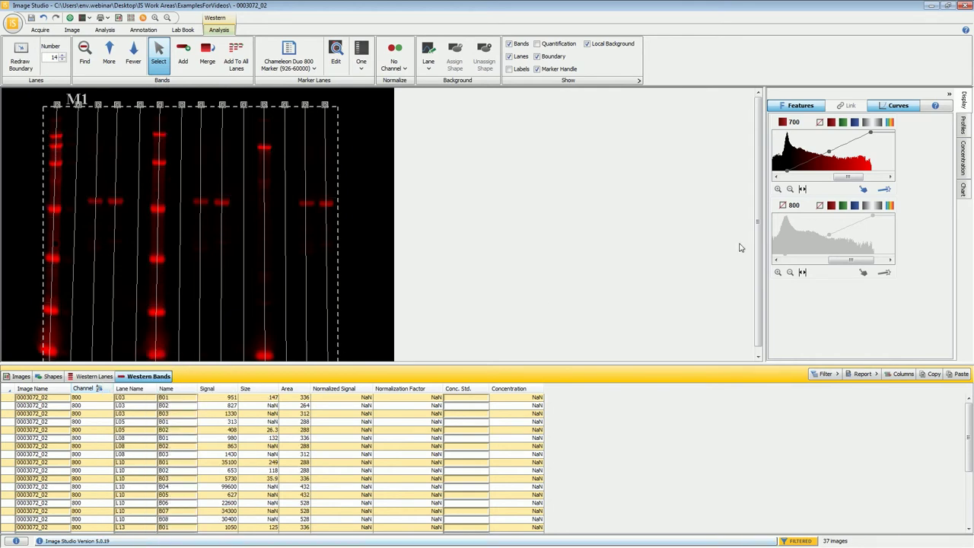
left_click(791, 207)
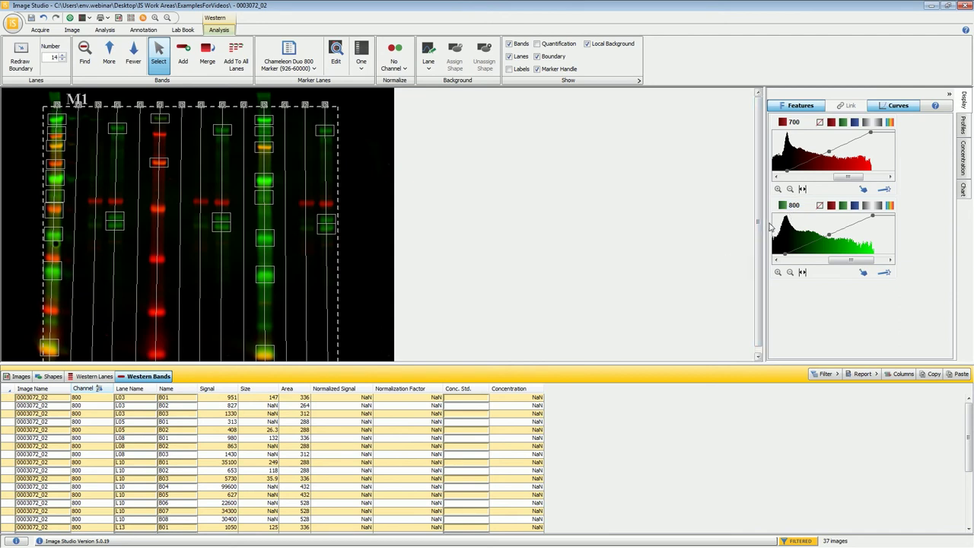